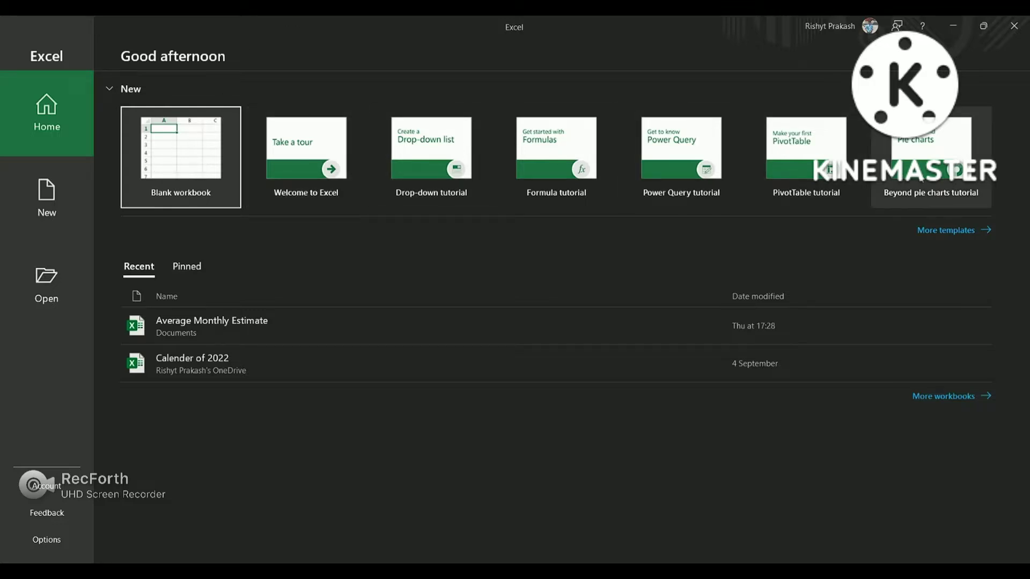
- Look through the available workbook templates and create a new blank workbook
click(975, 235)
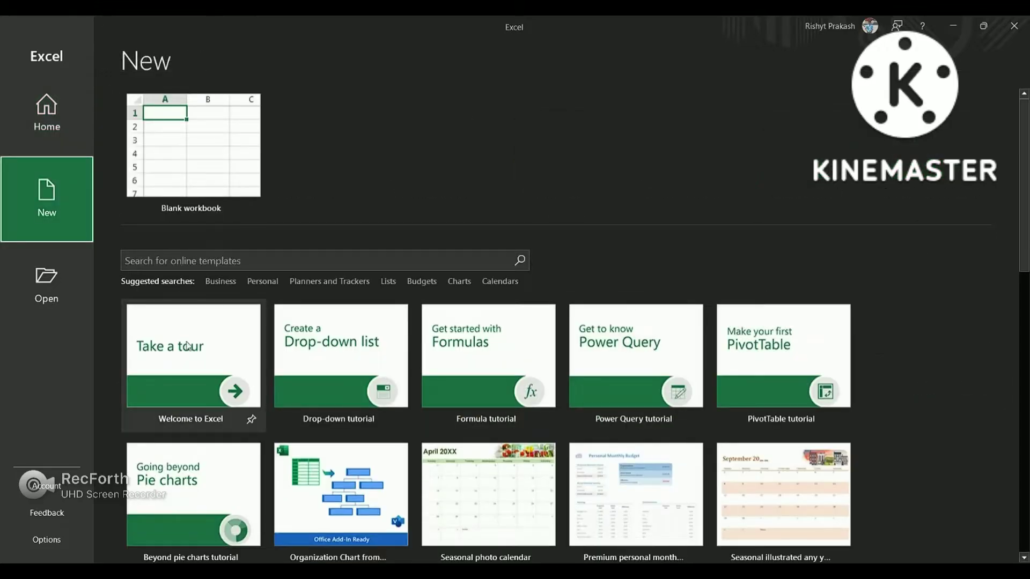
scroll(188, 346, down, 12)
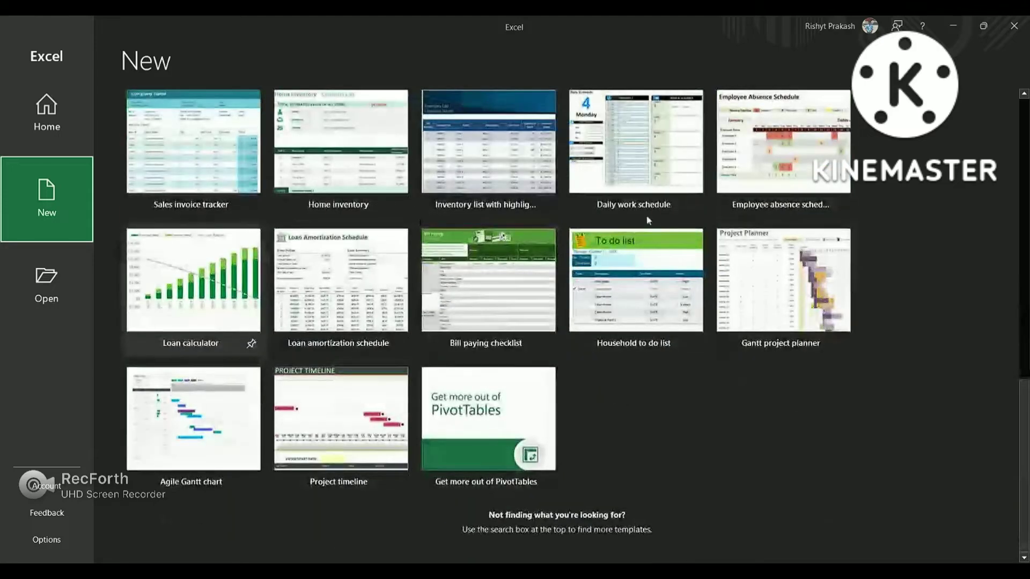
scroll(647, 220, up, 10)
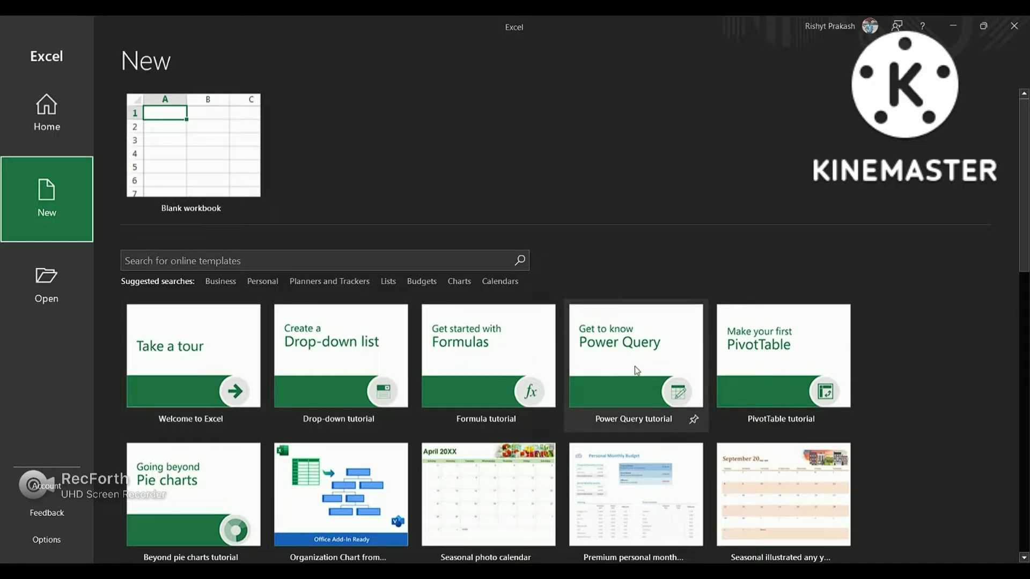
click(30, 127)
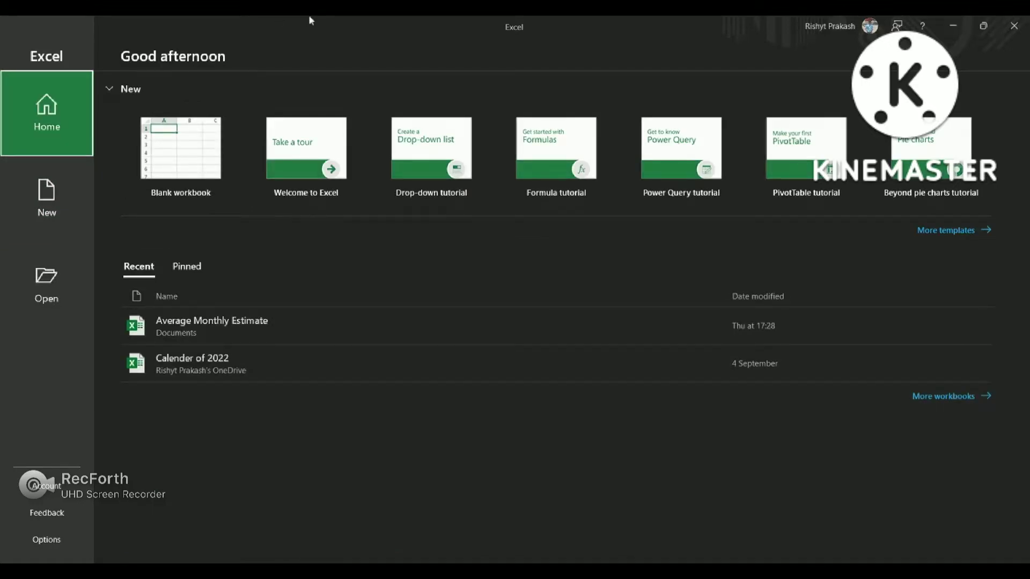
click(178, 186)
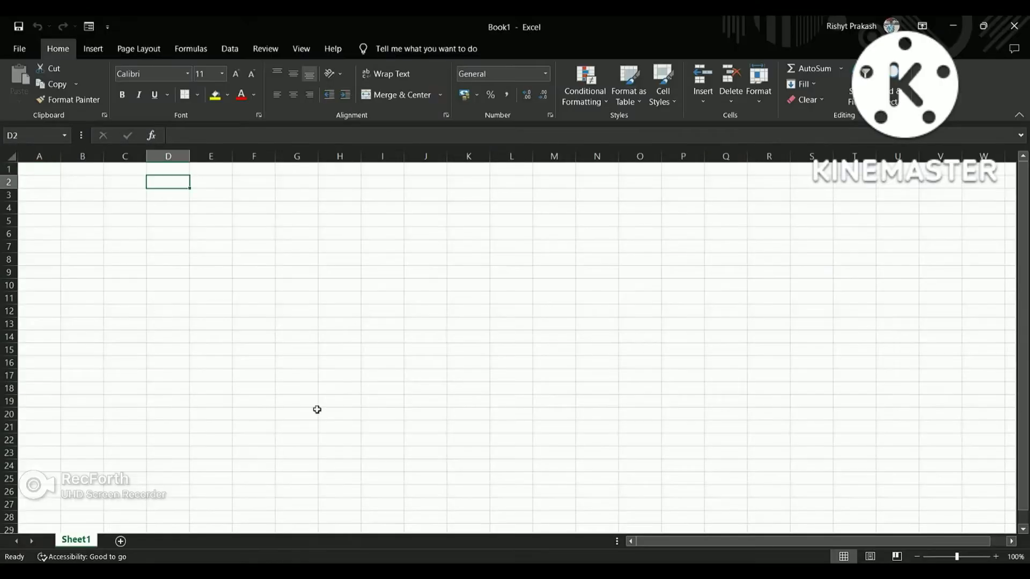
- Highlight blocks of cells starting at A1, followed by the whole of row 6 and columns A, B and D individually
drag(30, 171, 1008, 210)
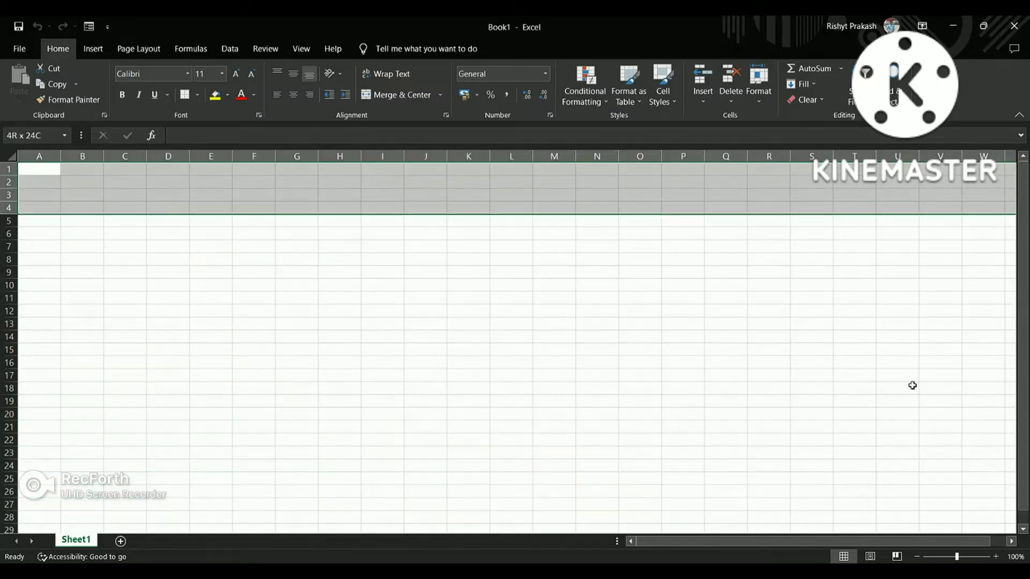
drag(850, 495, 136, 205)
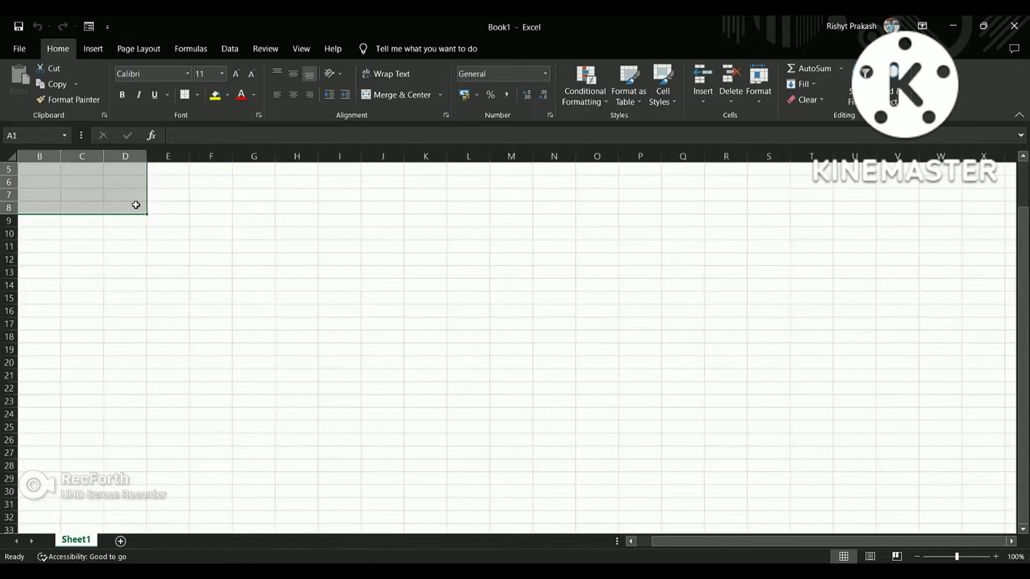
scroll(121, 253, left, 1)
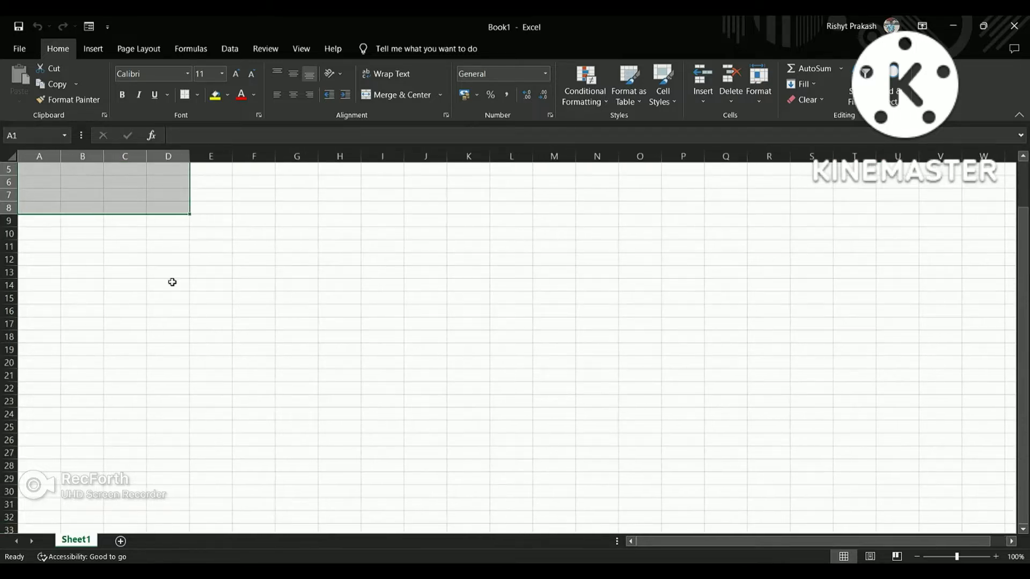
click(9, 182)
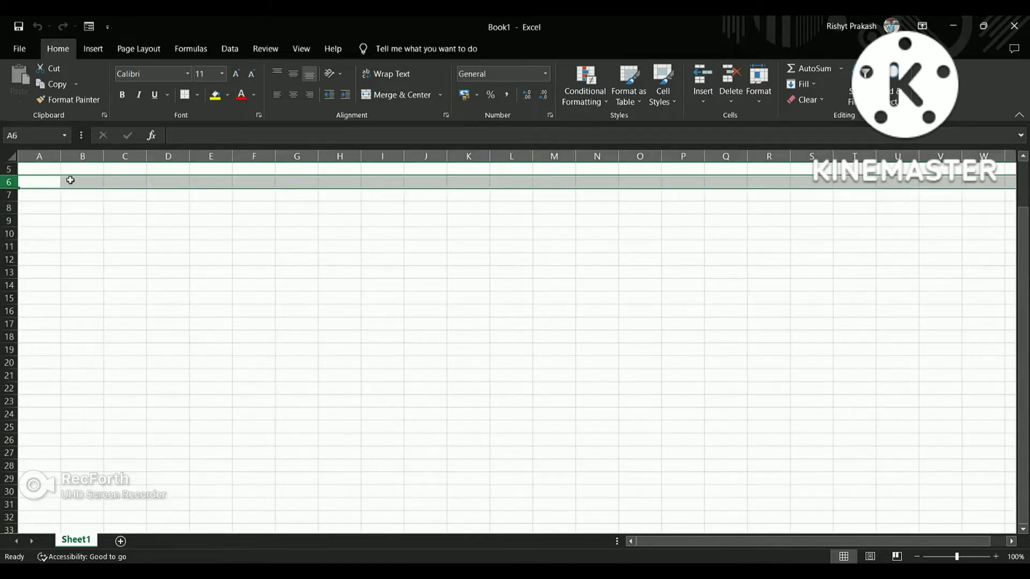
click(39, 156)
click(82, 156)
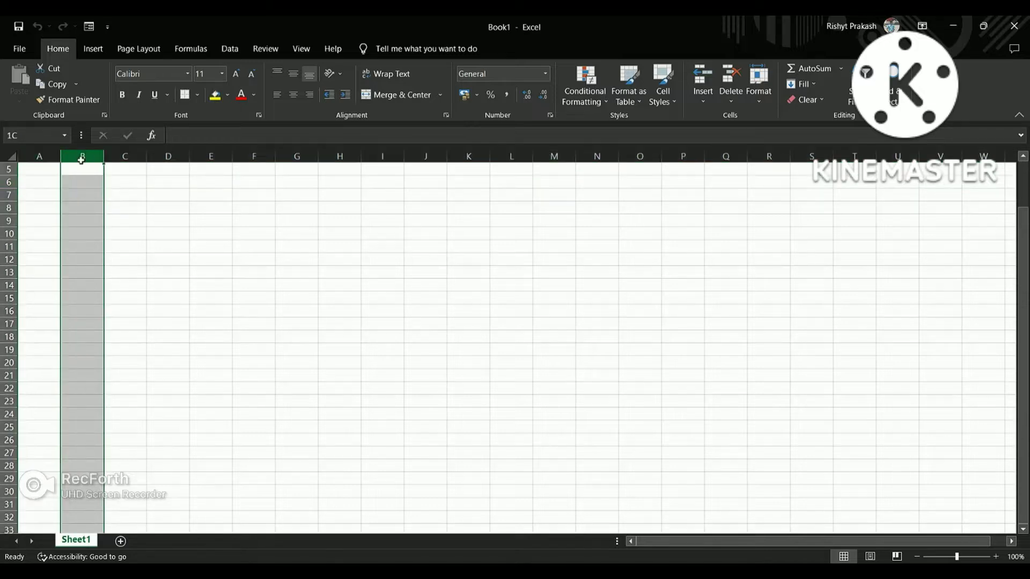
click(167, 156)
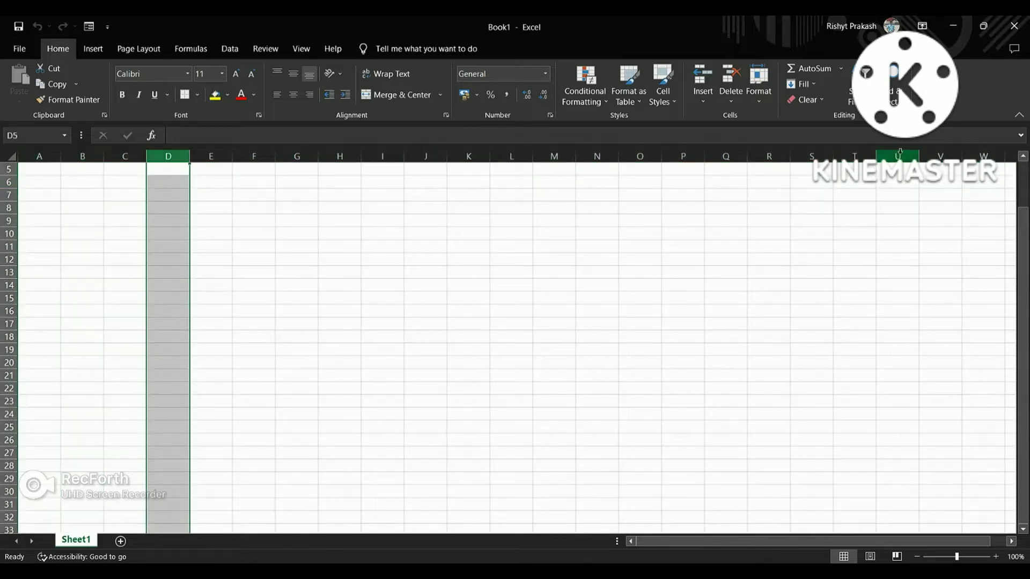
- Examine how far the sheet's columns and rows extend, and return to its beginning
scroll(939, 222, right, 20)
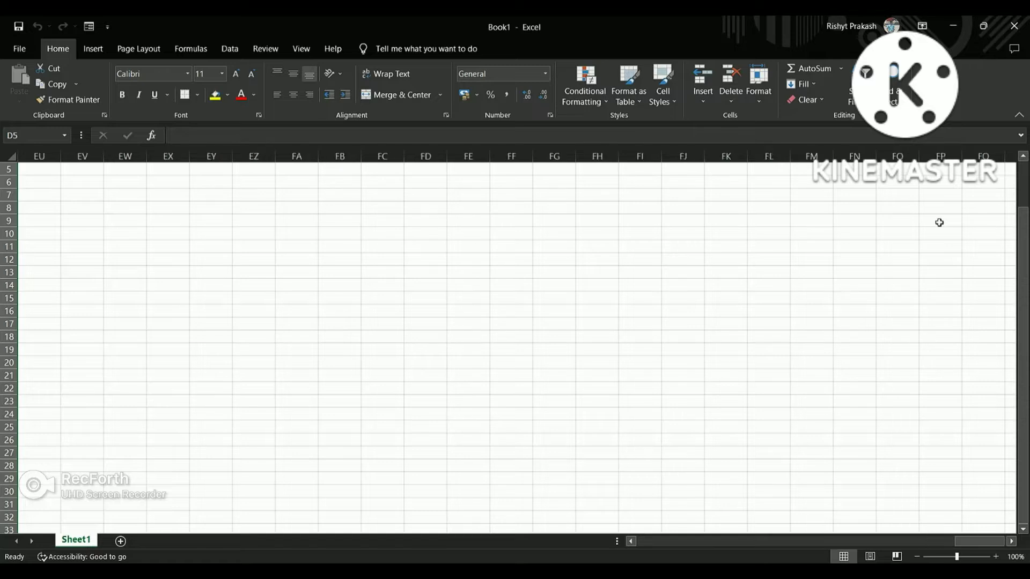
scroll(939, 223, left, 20)
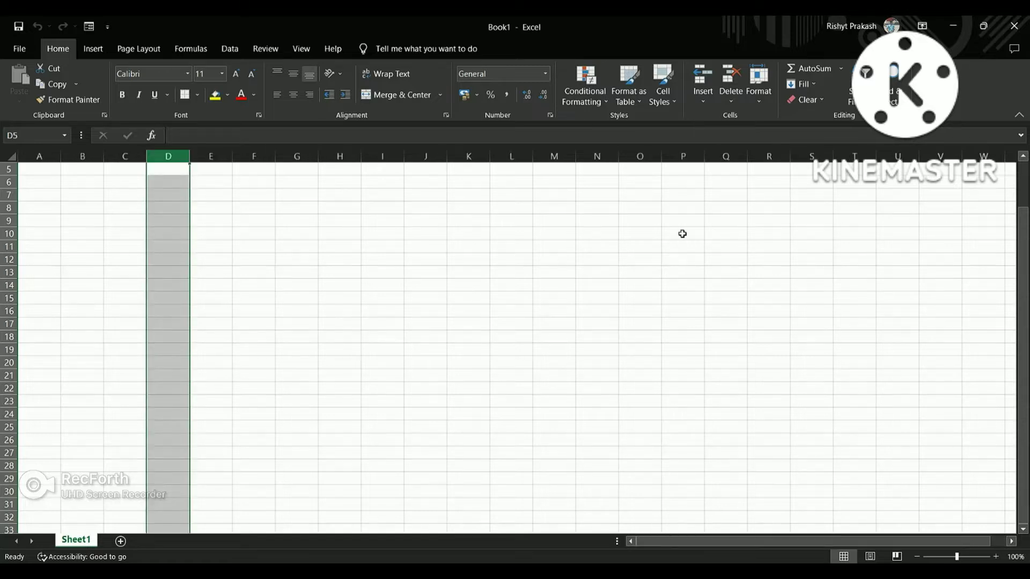
scroll(959, 215, right, 15)
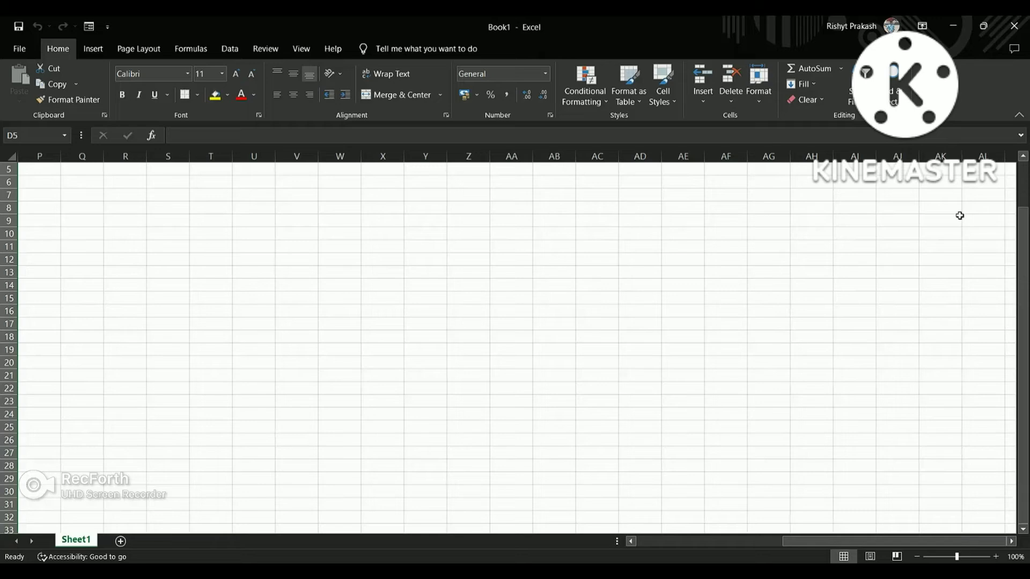
scroll(959, 215, left, 15)
click(112, 240)
scroll(81, 224, up, 2)
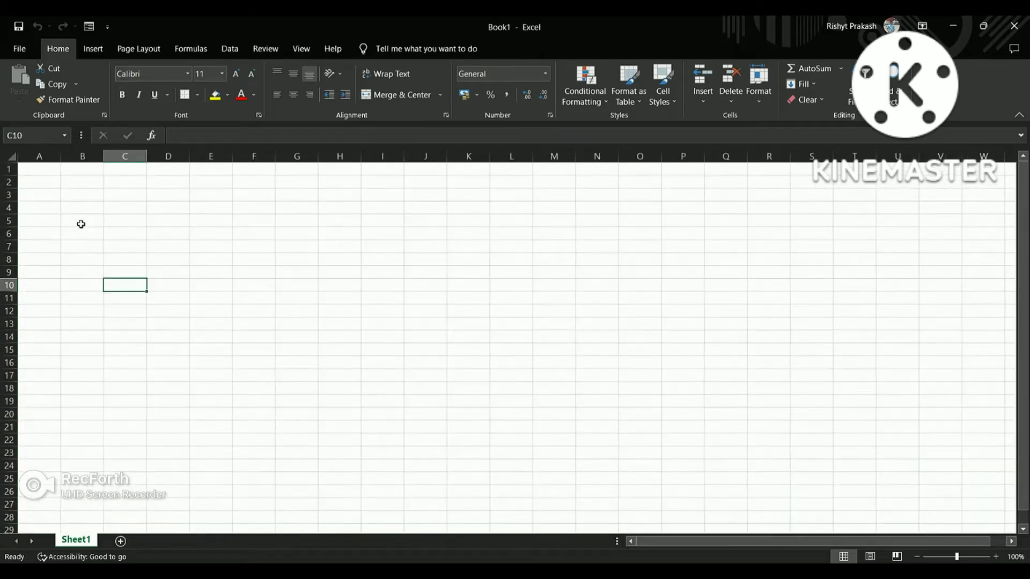
scroll(5, 481, down, 20)
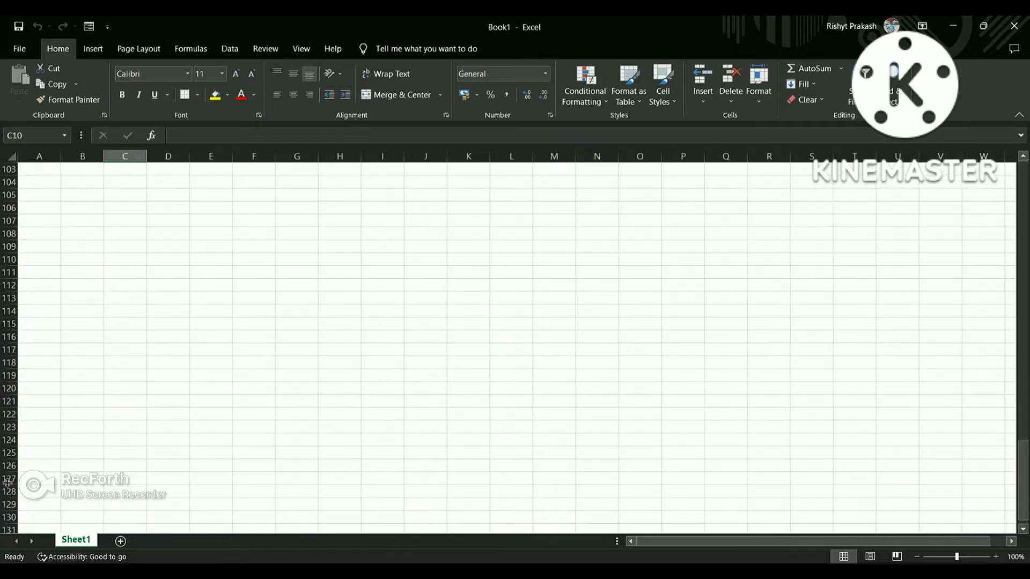
scroll(4, 481, down, 20)
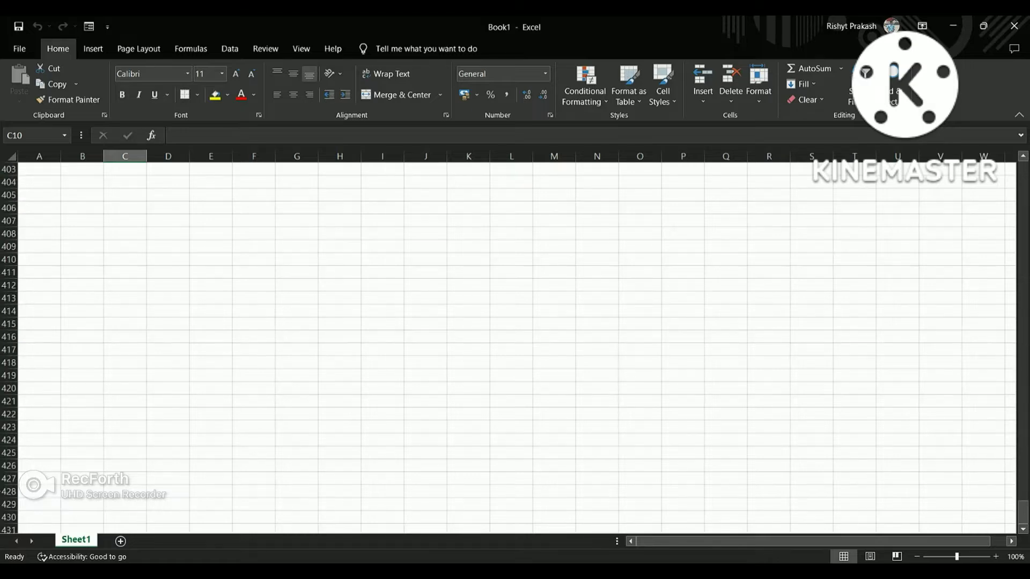
scroll(181, 333, up, 20)
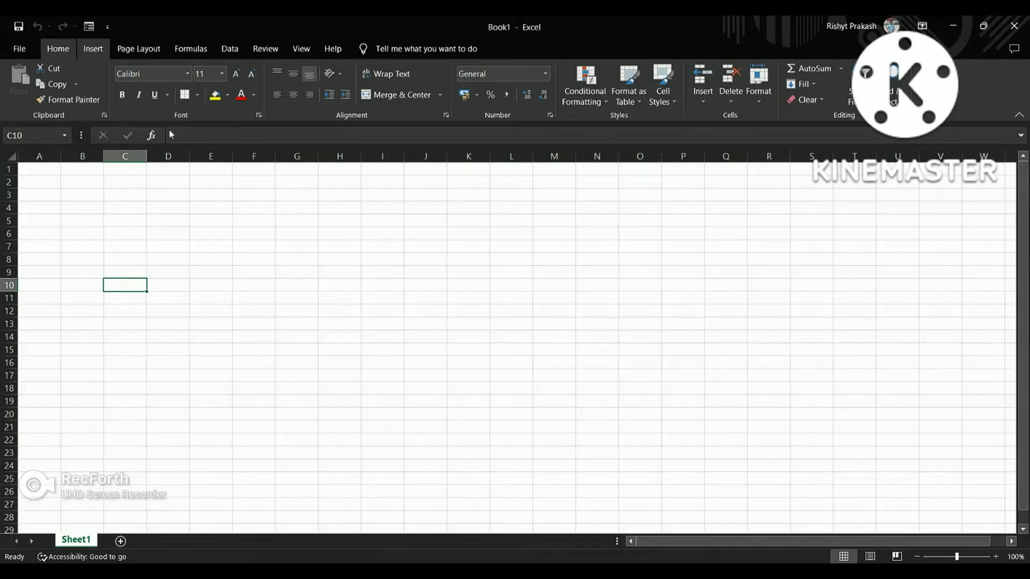
- Look over the available commands for inserting objects, page layout, formulas, data and reviewing
click(93, 48)
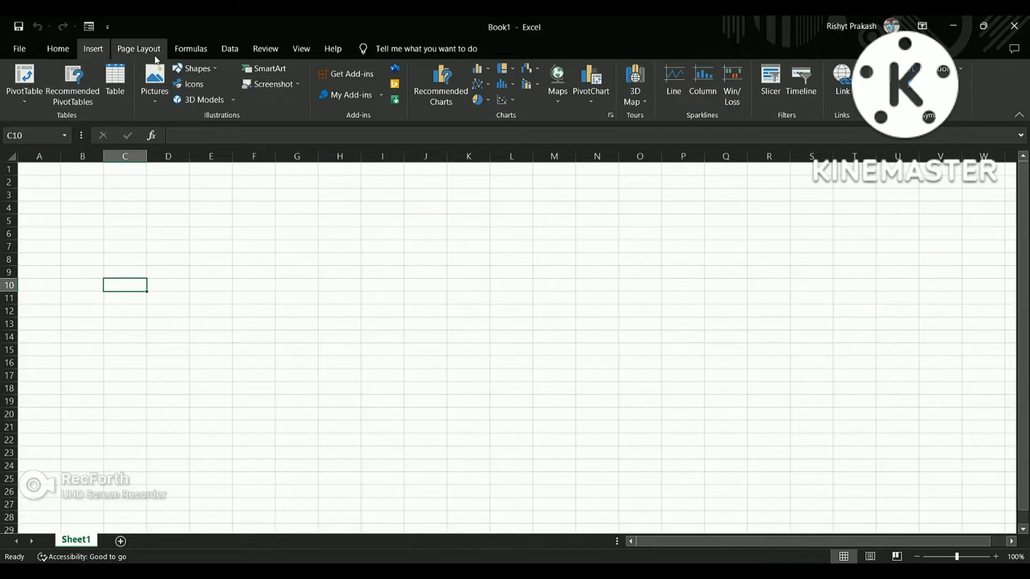
click(139, 50)
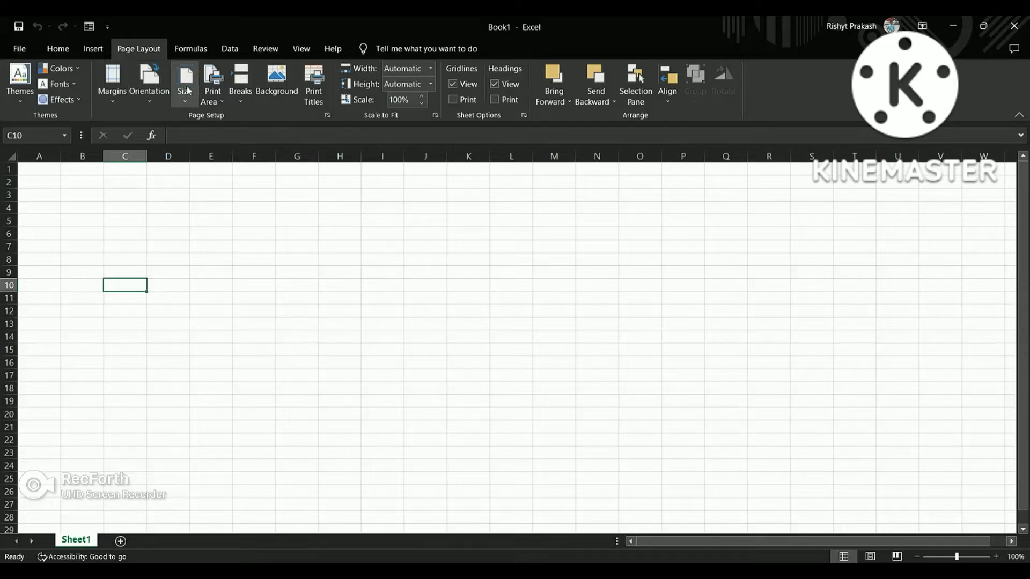
click(187, 53)
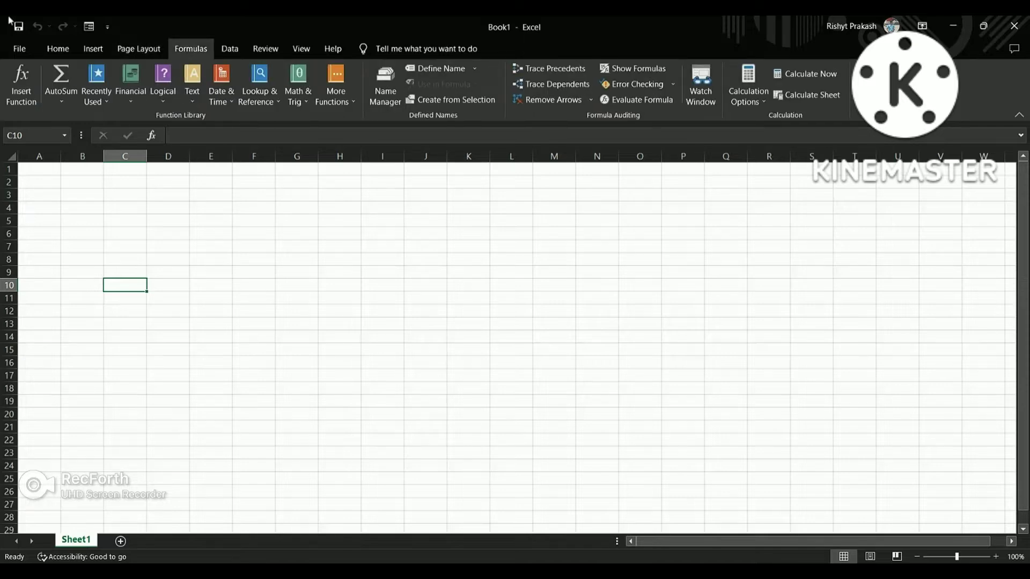
click(230, 49)
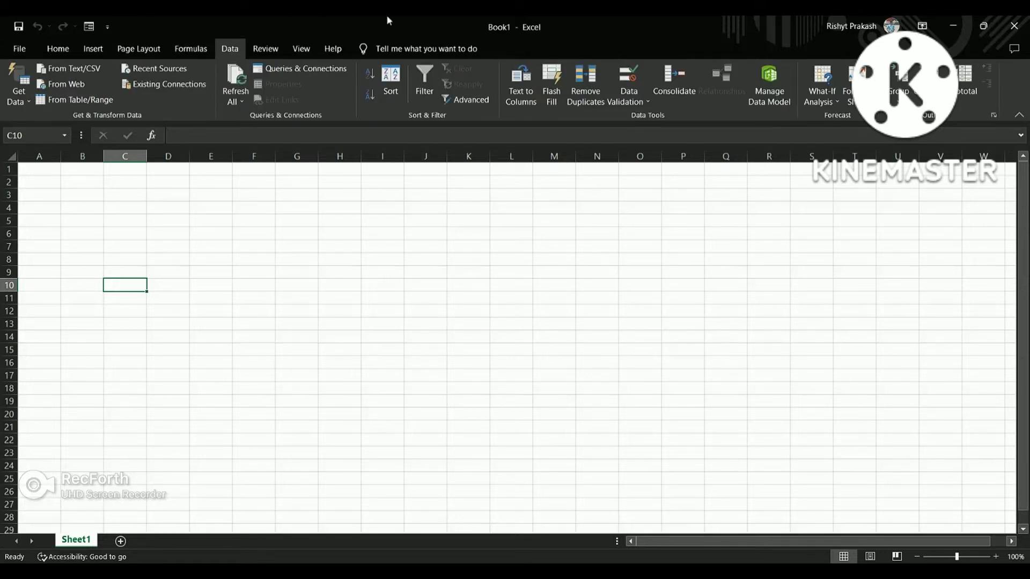
click(266, 49)
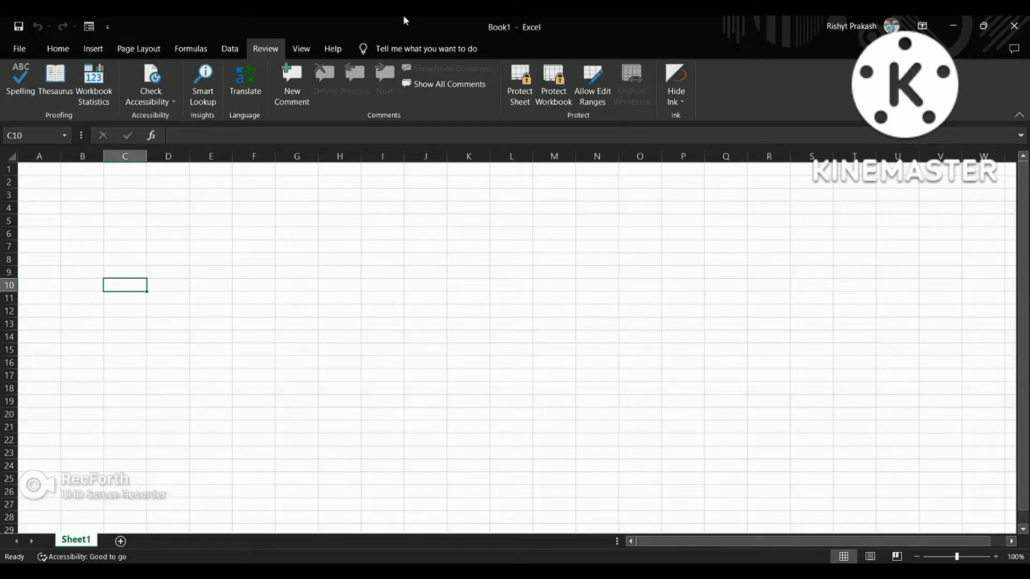
- Inspect the sheet in Page Break Preview, return it to Normal view and look over the help resources
click(302, 51)
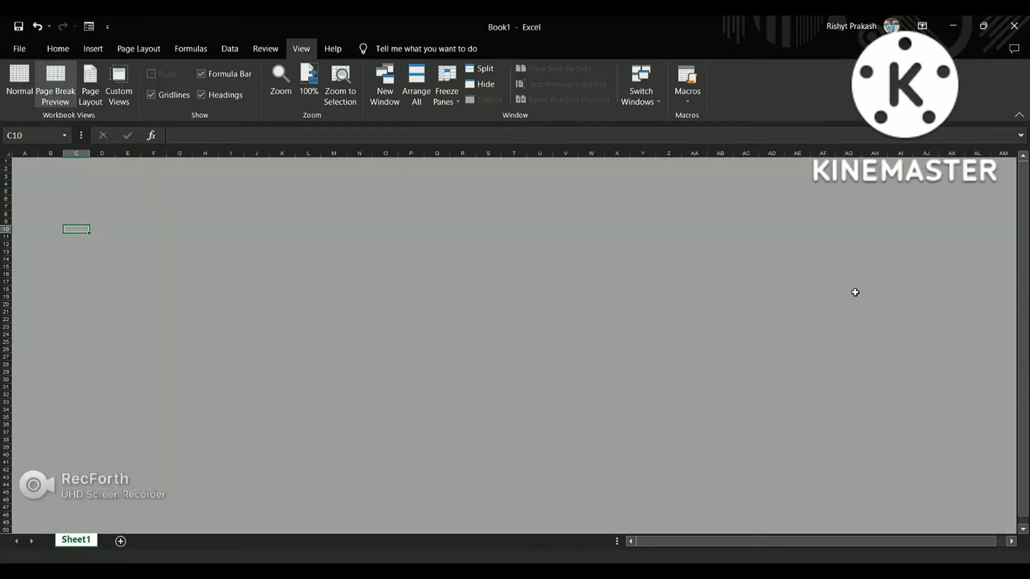
click(280, 282)
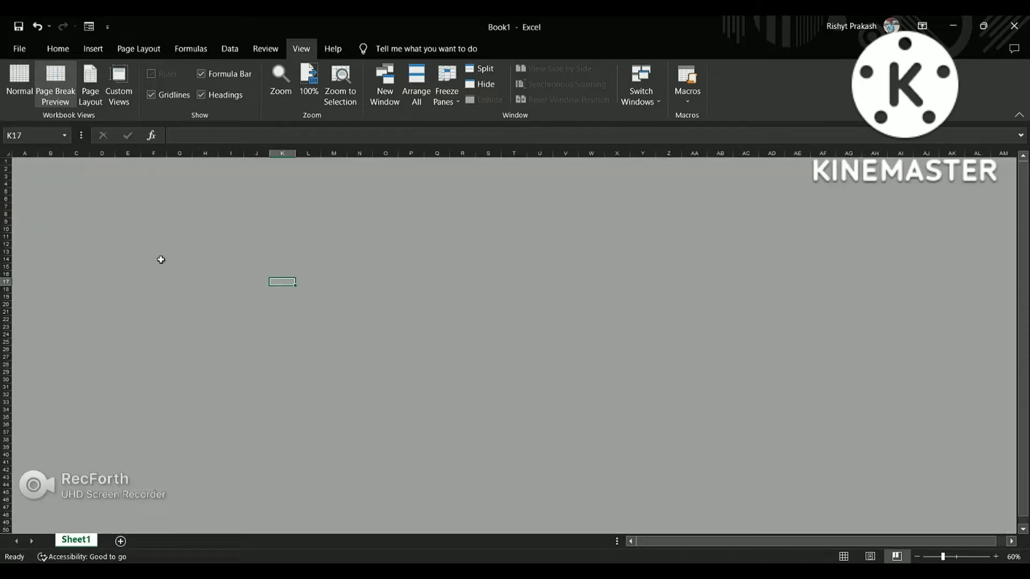
click(130, 243)
click(20, 81)
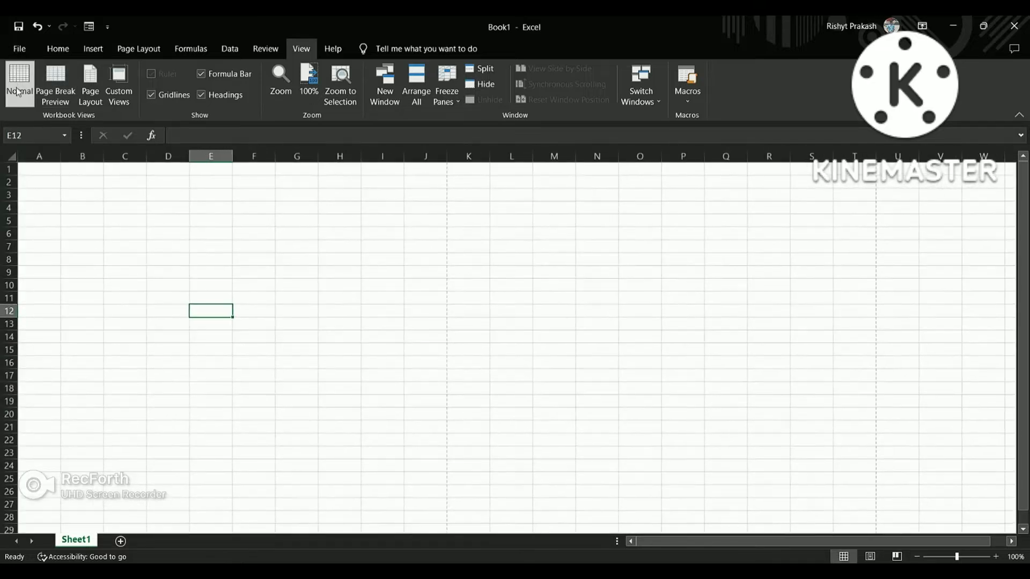
click(333, 50)
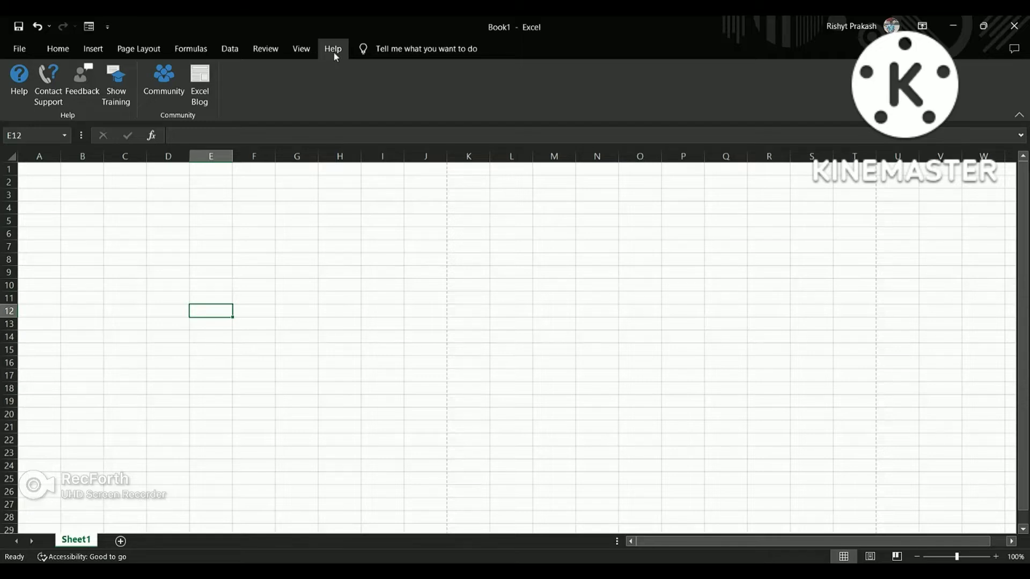
click(58, 50)
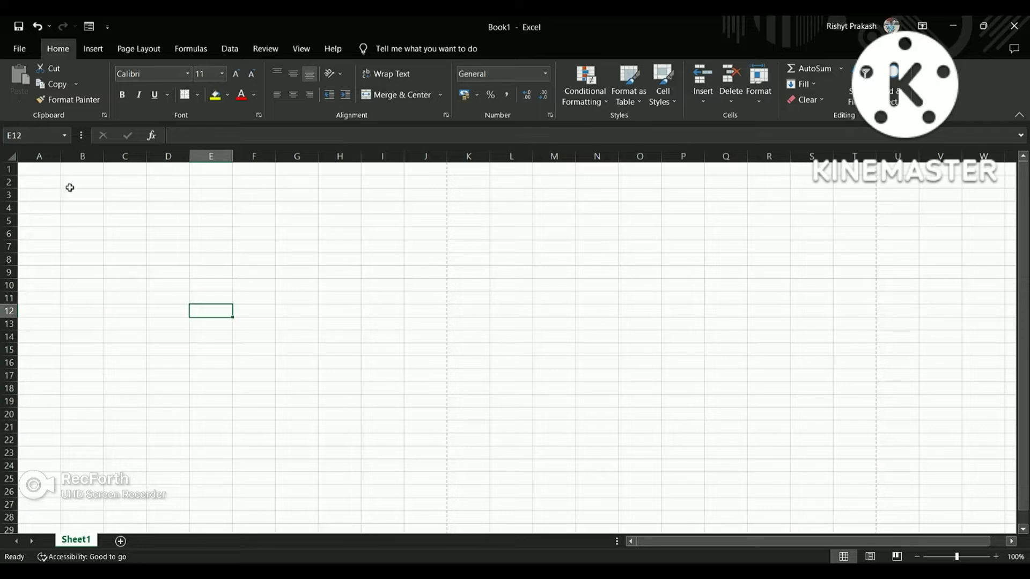
- Magnify the sheet to 225% and select individual cells one by one, including B1, C4, F5 and B3
drag(957, 558, 970, 558)
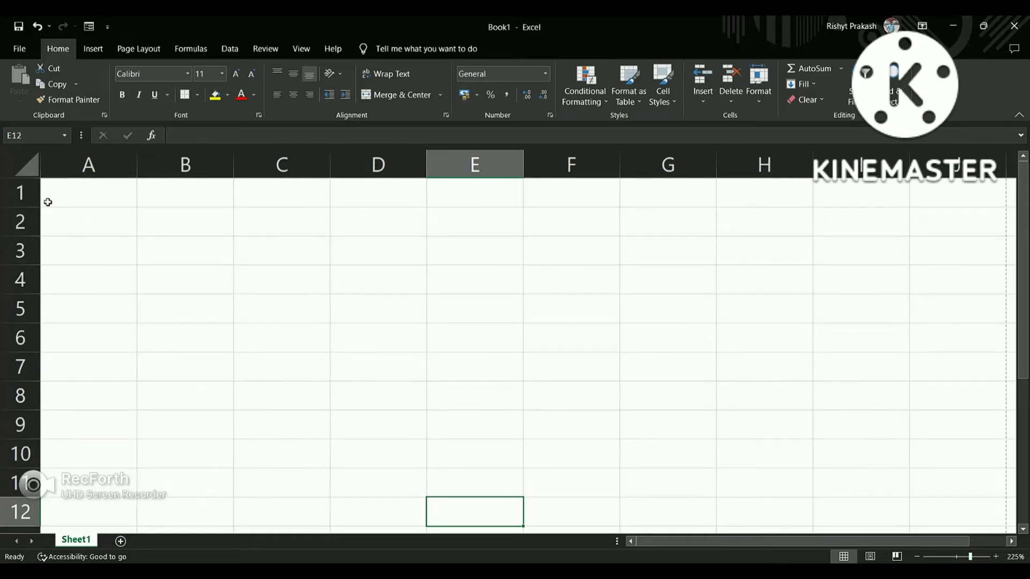
click(64, 205)
click(204, 203)
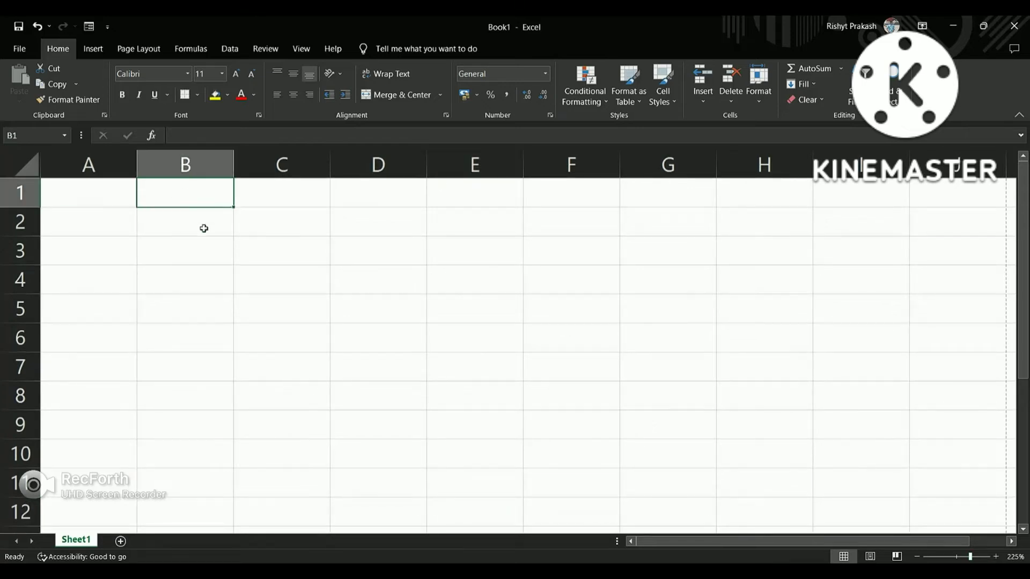
click(203, 229)
click(201, 272)
click(324, 272)
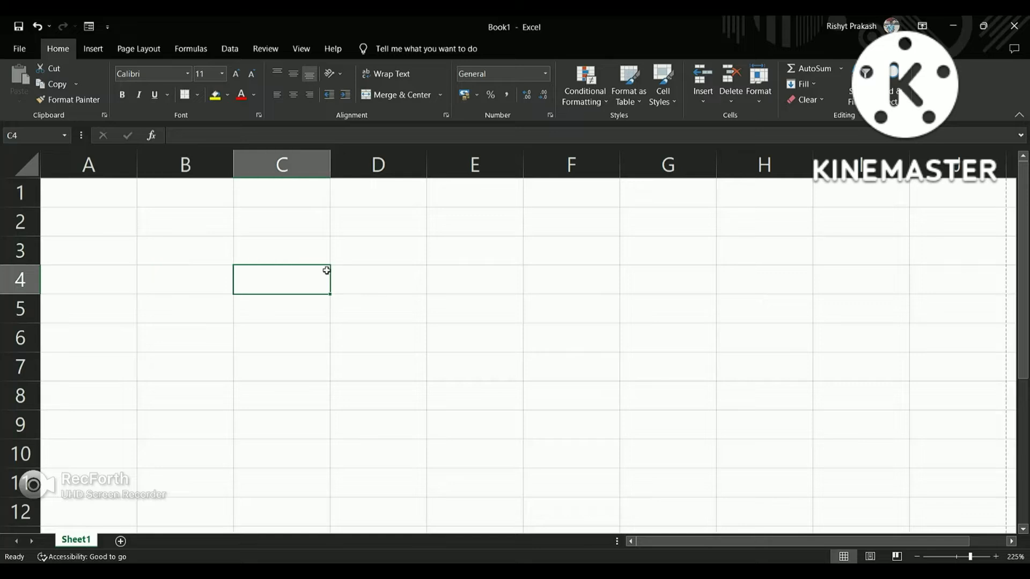
click(376, 255)
click(455, 240)
click(544, 320)
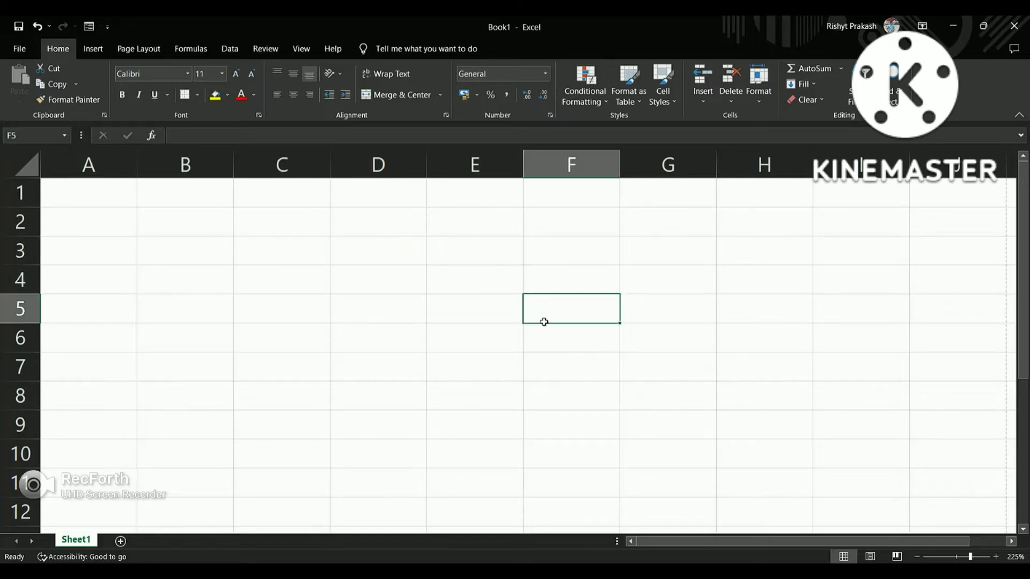
click(69, 305)
click(140, 255)
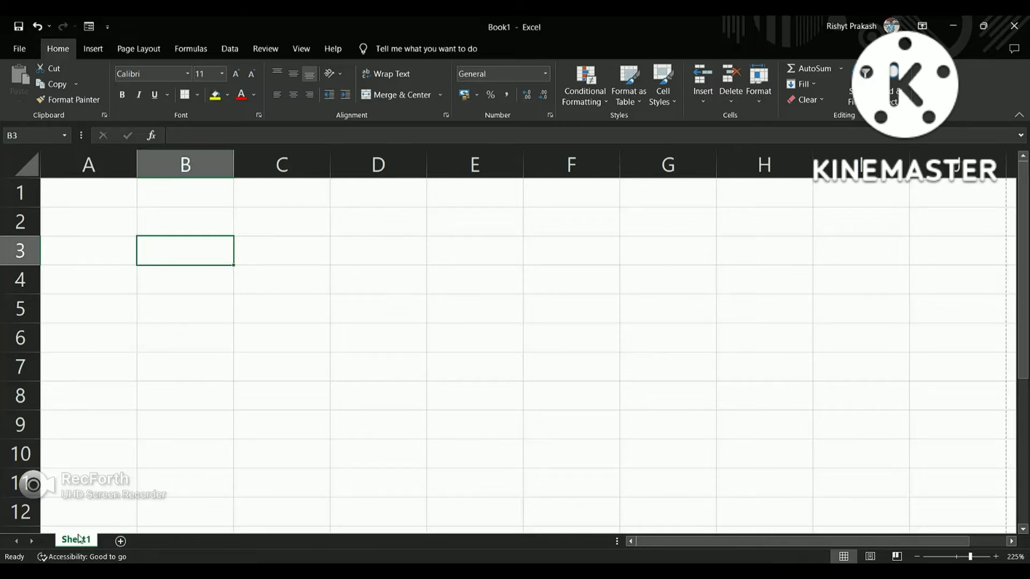
- Add three new worksheets, Sheet2 to Sheet4, to the workbook
click(124, 544)
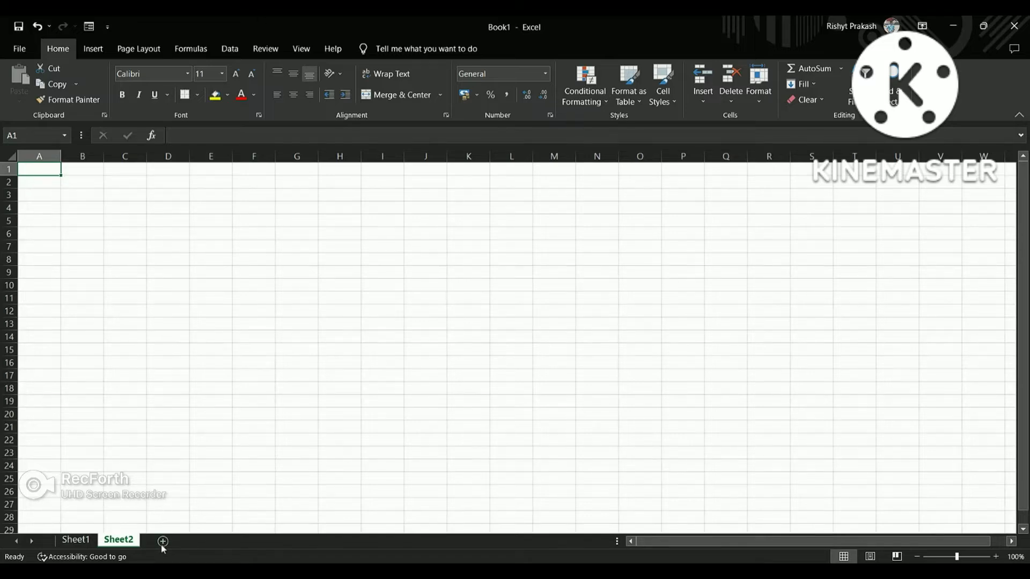
click(162, 542)
click(206, 542)
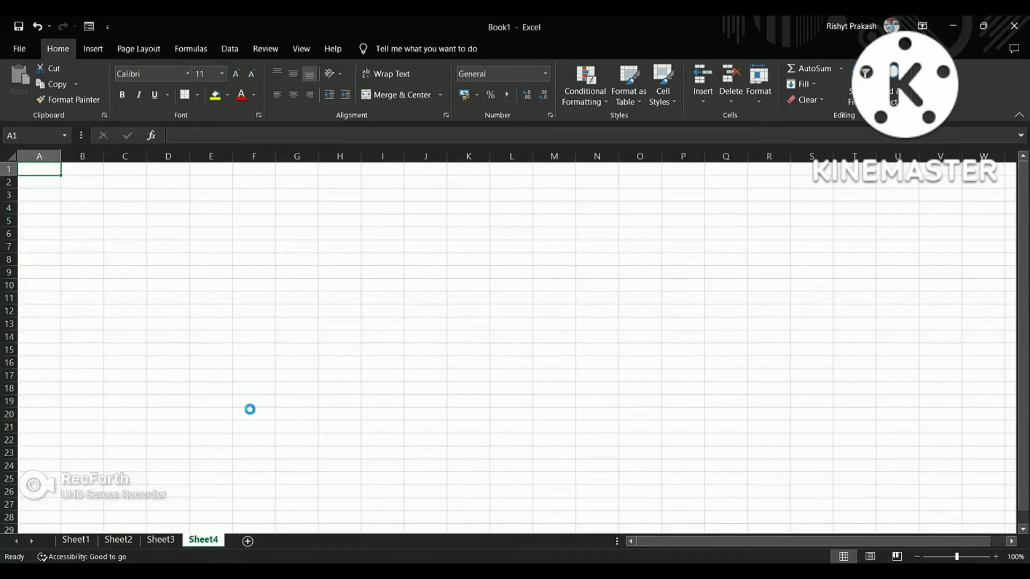
- Delete the added worksheets so that only Sheet1 is left in the workbook
click(201, 403)
right_click(132, 545)
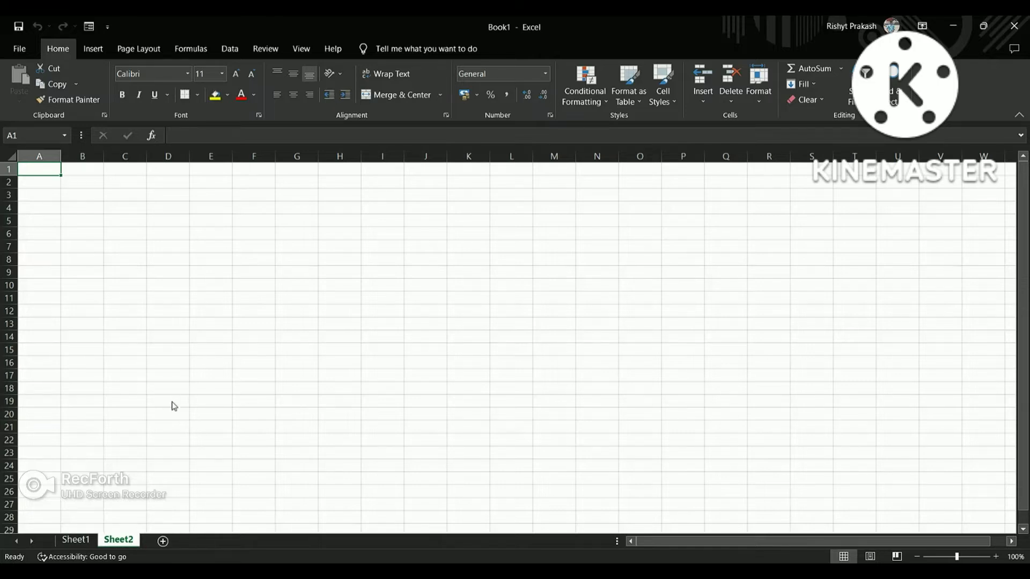
click(172, 403)
- Select individual cells such as A1, B2 and A5, and the range A1:B3, on Sheet1
click(82, 202)
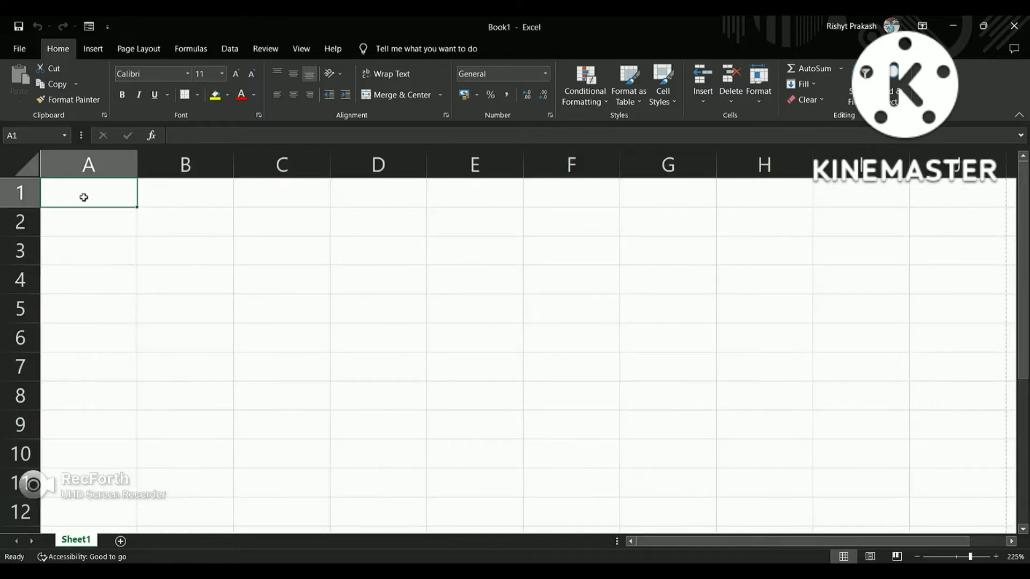
click(219, 238)
click(113, 205)
drag(110, 197, 179, 260)
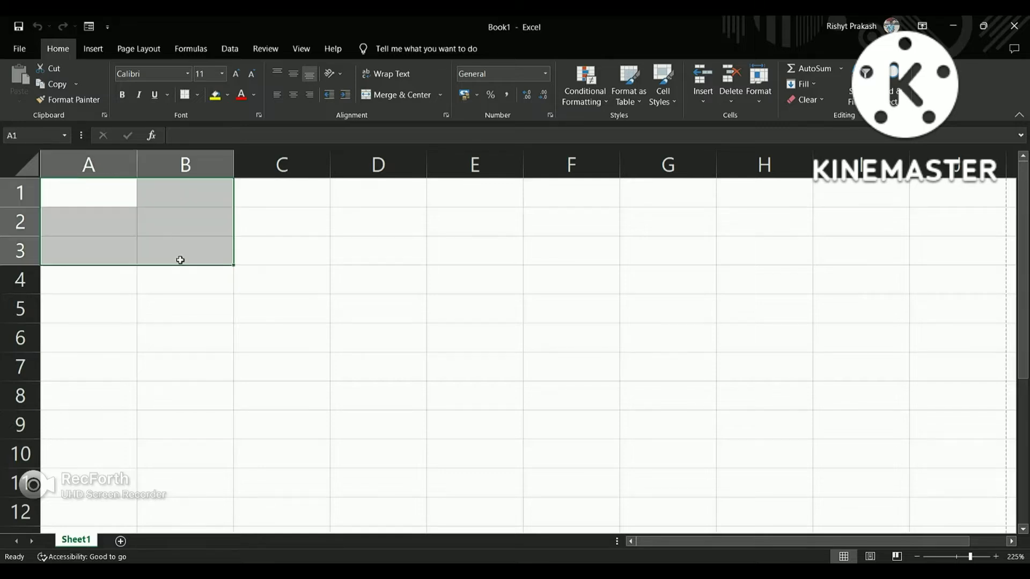
click(180, 260)
click(86, 192)
click(232, 233)
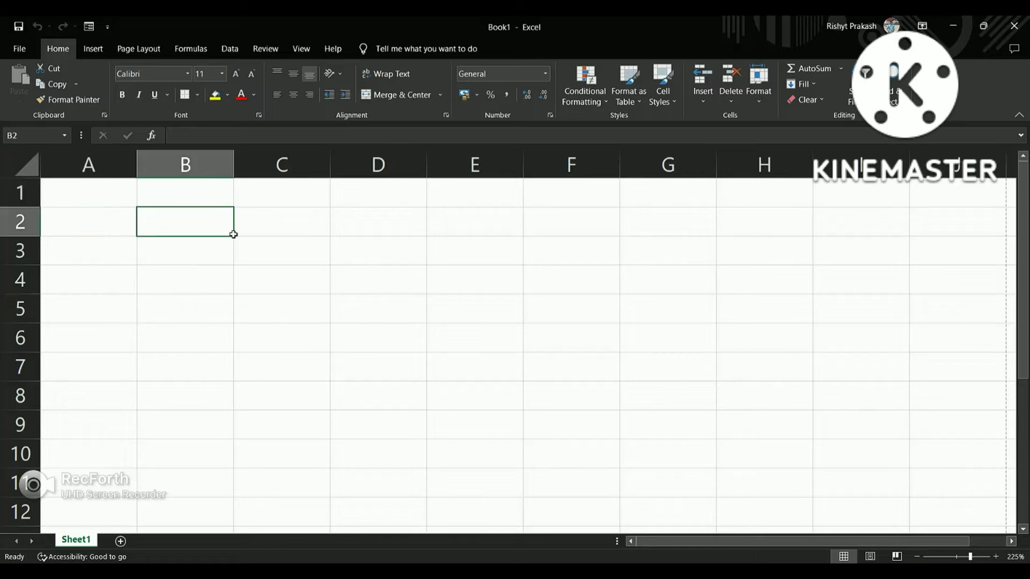
click(411, 267)
click(136, 310)
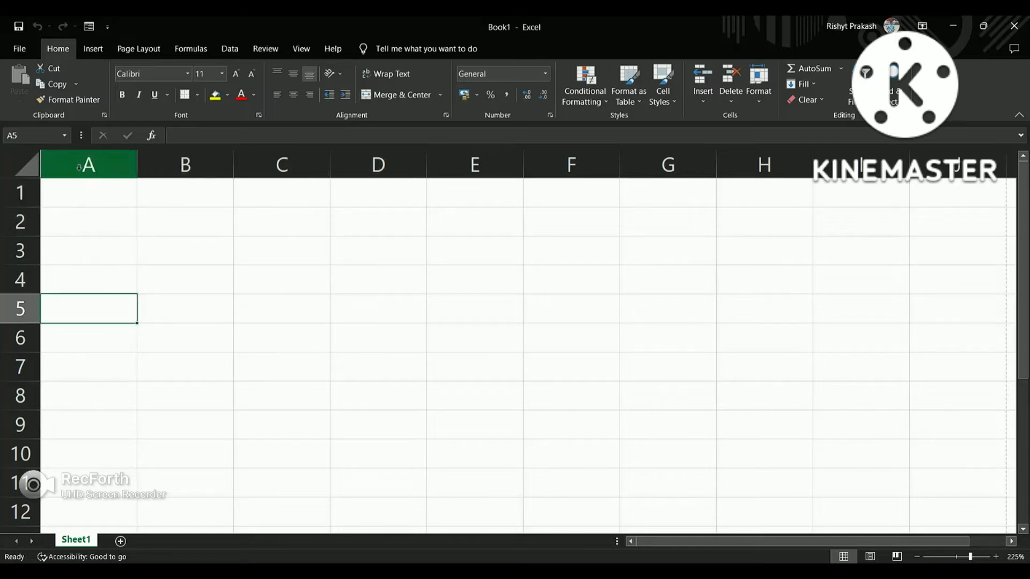
- Enter the heading "Name of the product" in cell A1
click(79, 196)
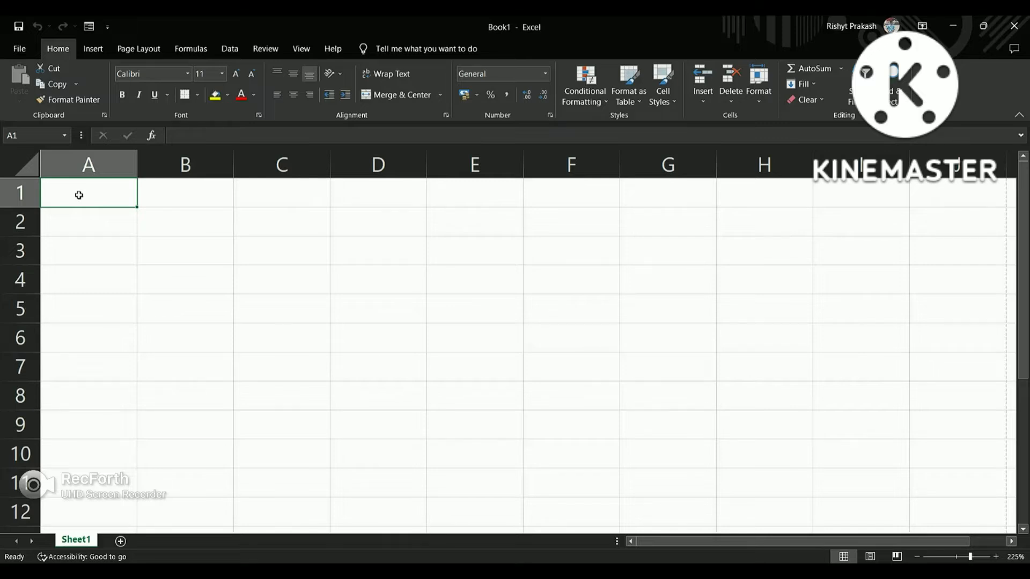
text(Nm)
key(BackSpace)
text(a)
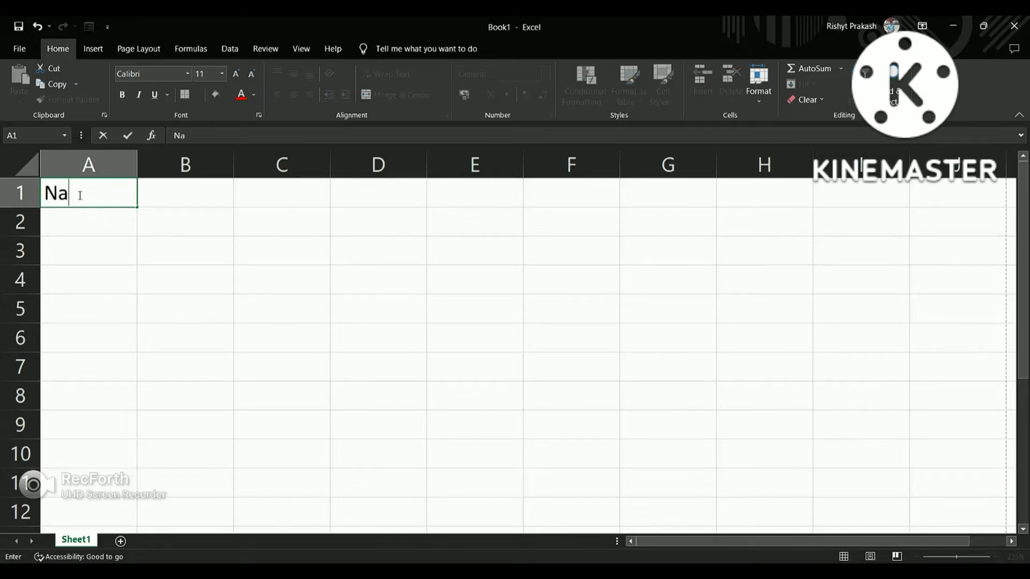
text(me of the p)
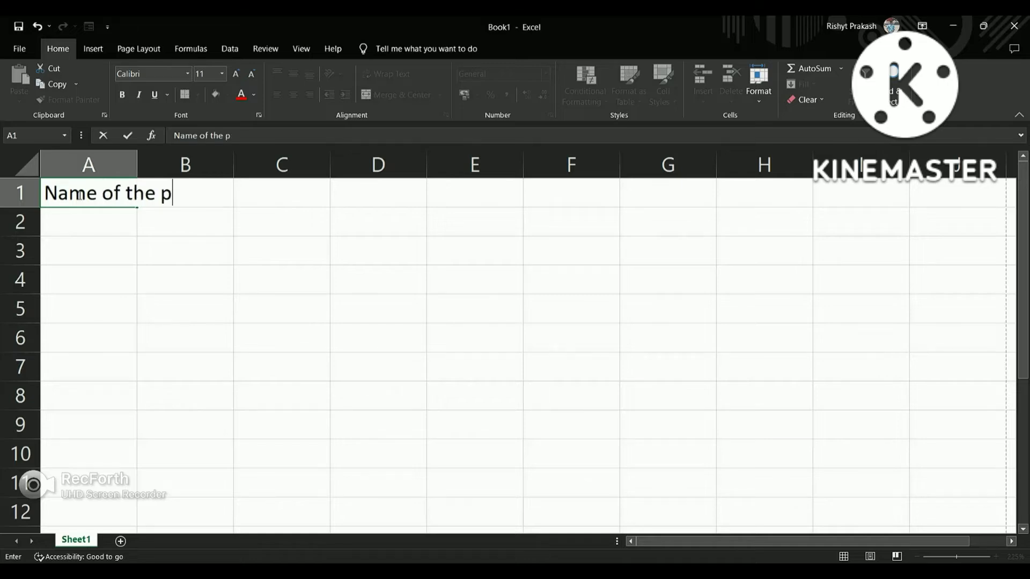
text(roduct)
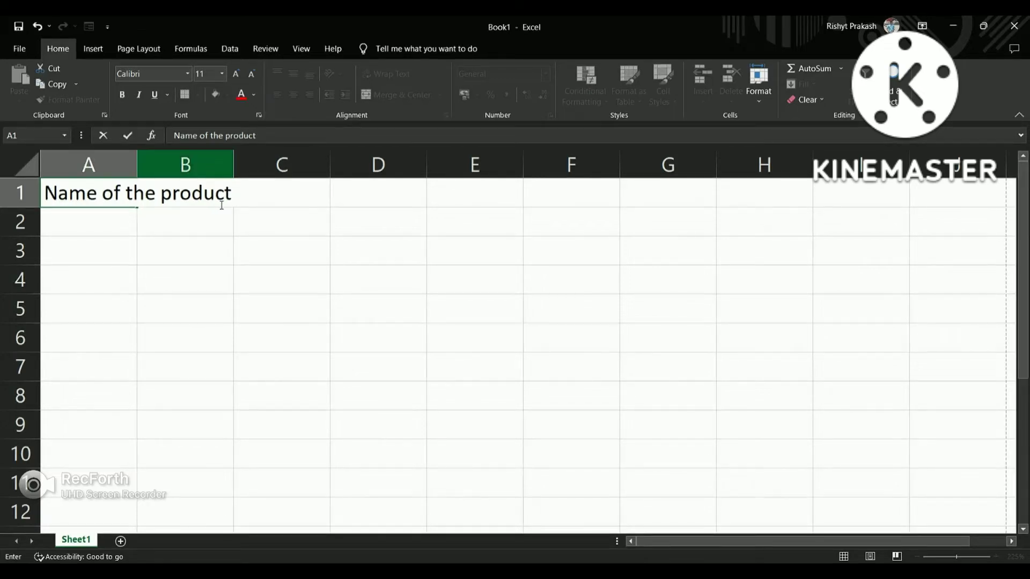
click(188, 225)
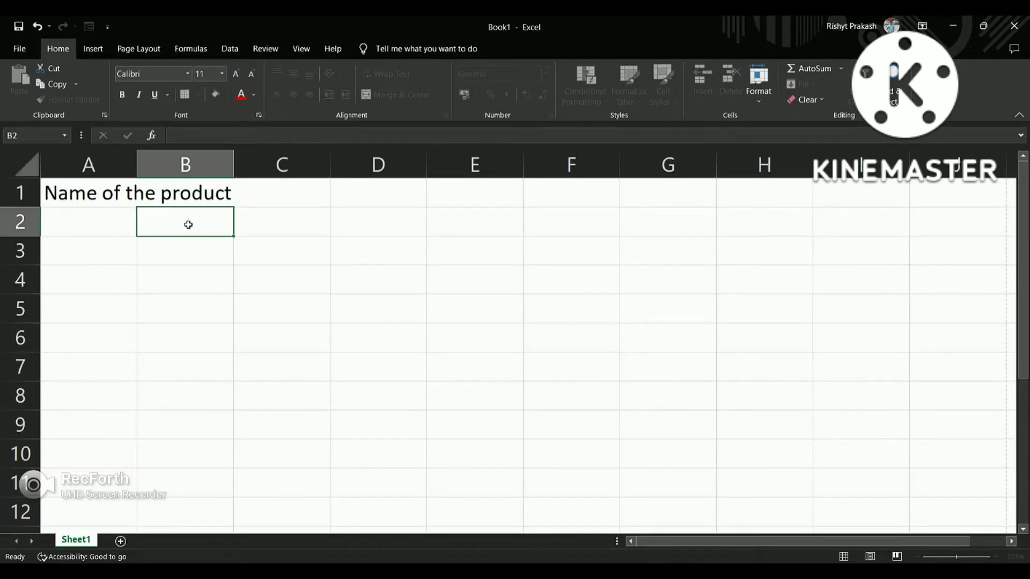
- Enter the filler text "hbhjtrg" in B1 and "feergeth" in C1, and start an entry "hyt" in D1
click(210, 184)
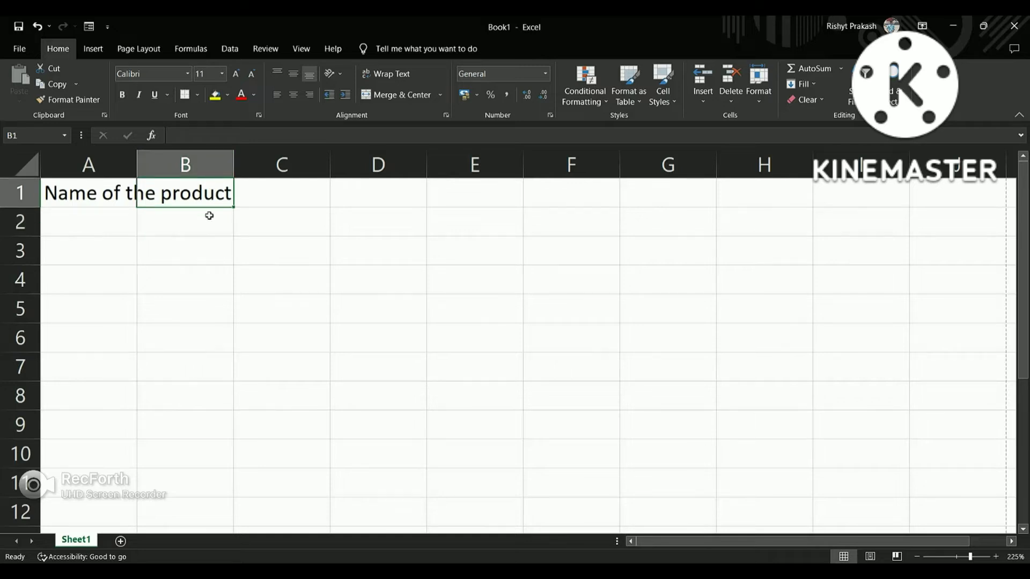
text(hbhjtrg)
key(Tab)
text(feer)
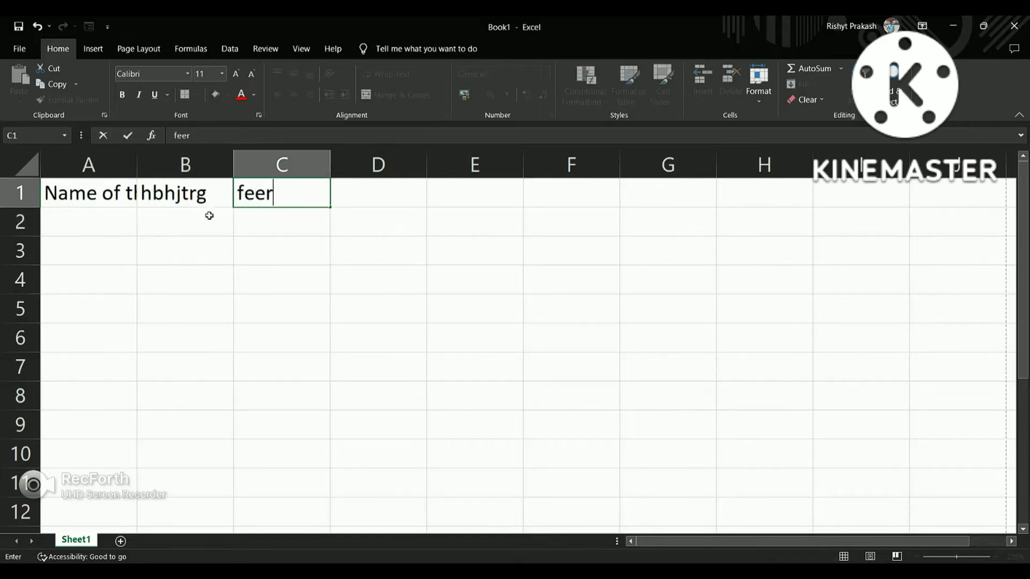
text(geth)
key(Tab)
text(hyt)
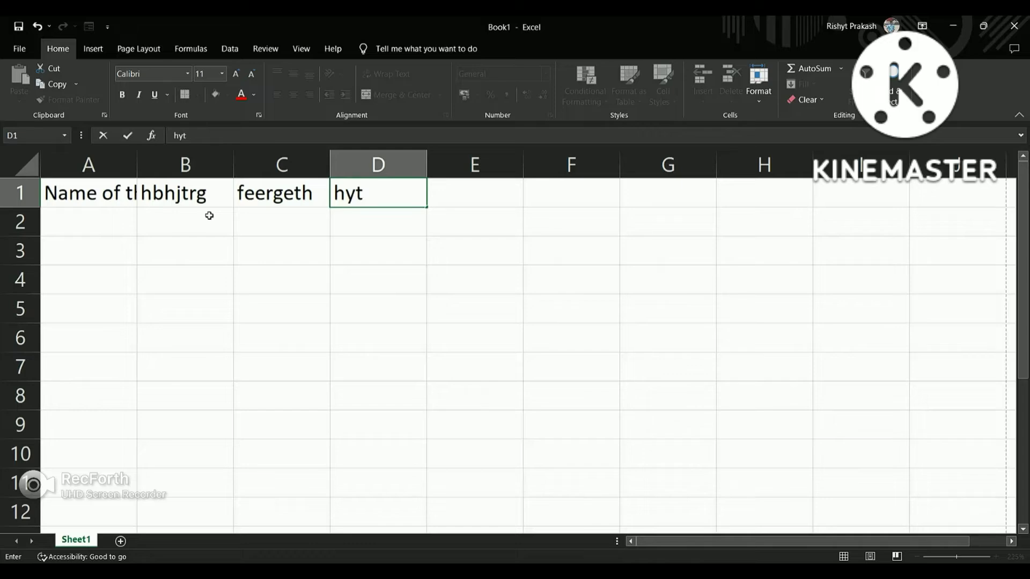
- Discard the entry in D1 and clear the filler text from C1 and B1
key(Escape)
key(Left)
key(BackSpace)
key(Left)
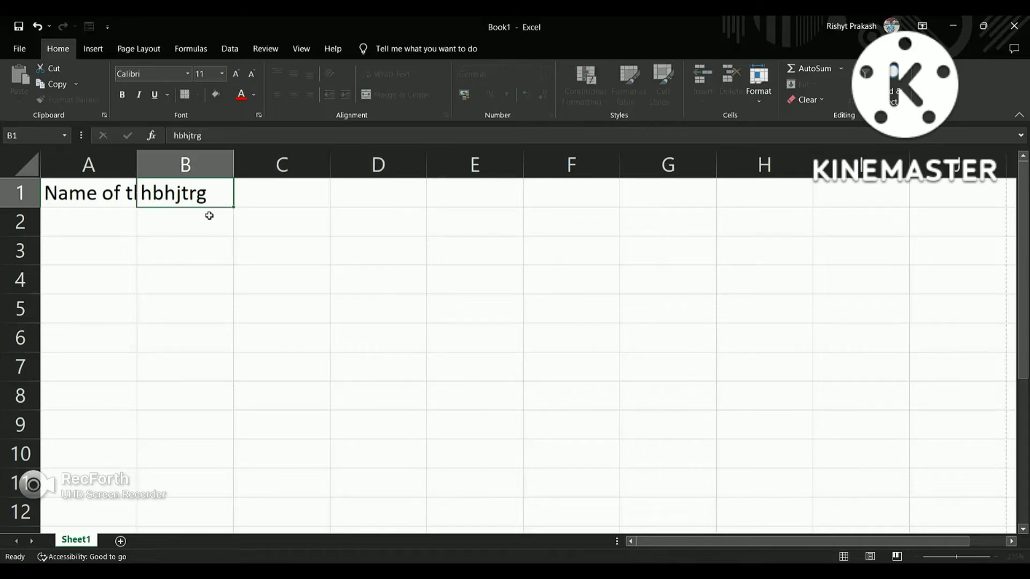
key(BackSpace)
key(Left)
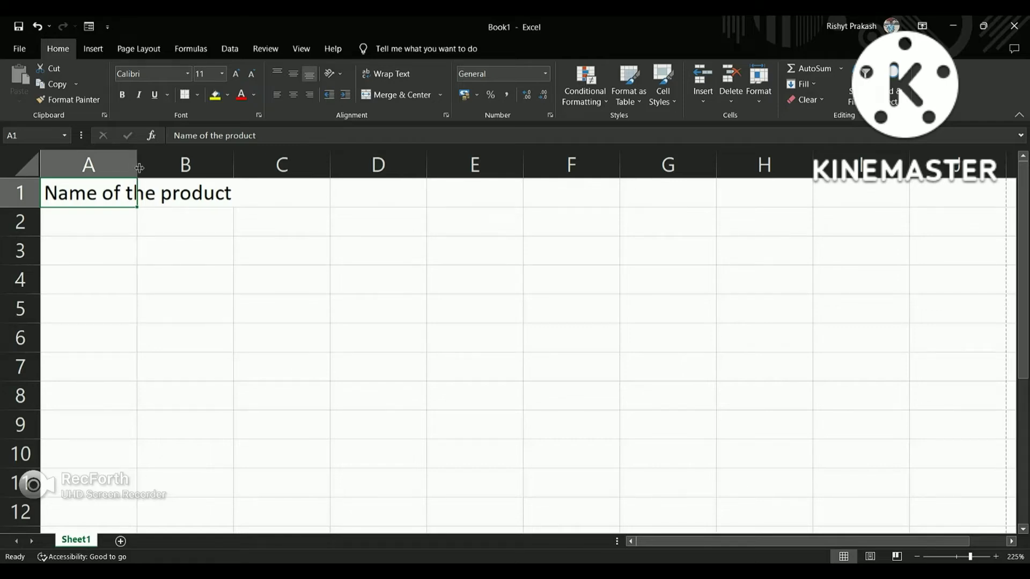
- Widen column A so that the whole heading "Name of the product" fits inside it
drag(137, 167, 237, 168)
drag(173, 239, 235, 223)
click(234, 223)
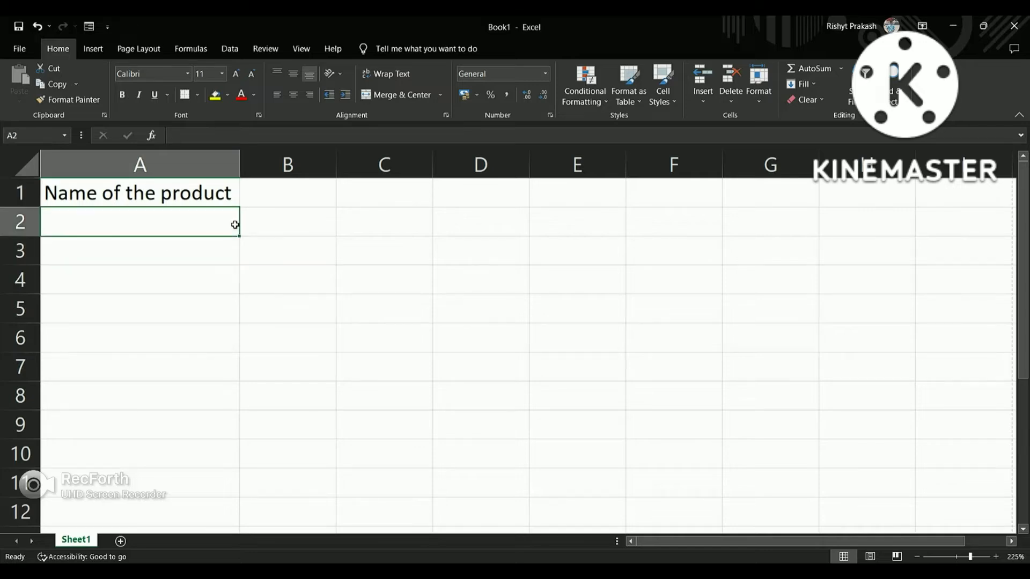
- Try a taller height for row 2 and undo the change
click(423, 246)
click(183, 221)
drag(11, 235, 28, 278)
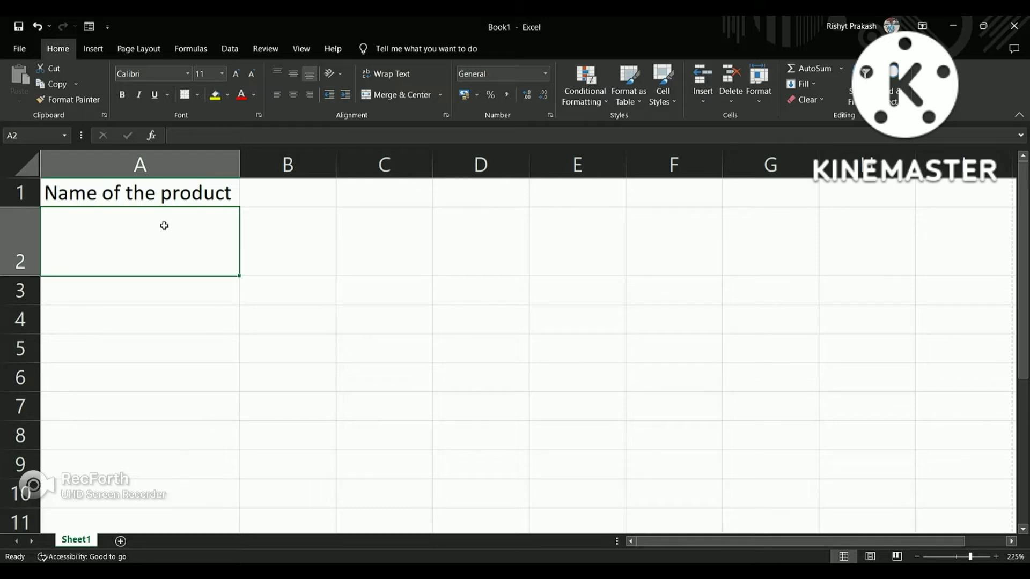
key(ctrl+z)
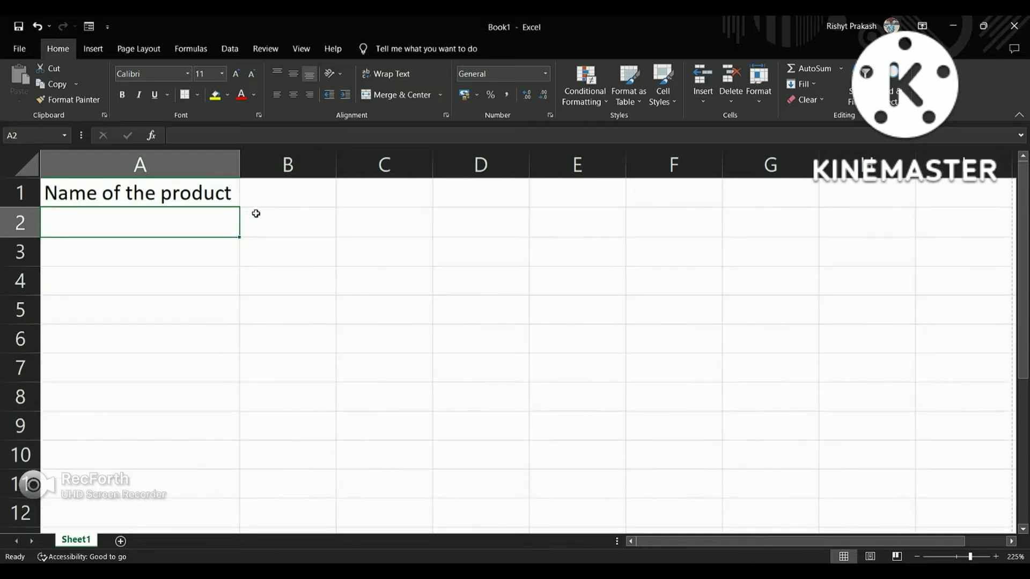
- Enter the heading "Price" in cell B1
double_click(266, 203)
key(Return)
click(300, 199)
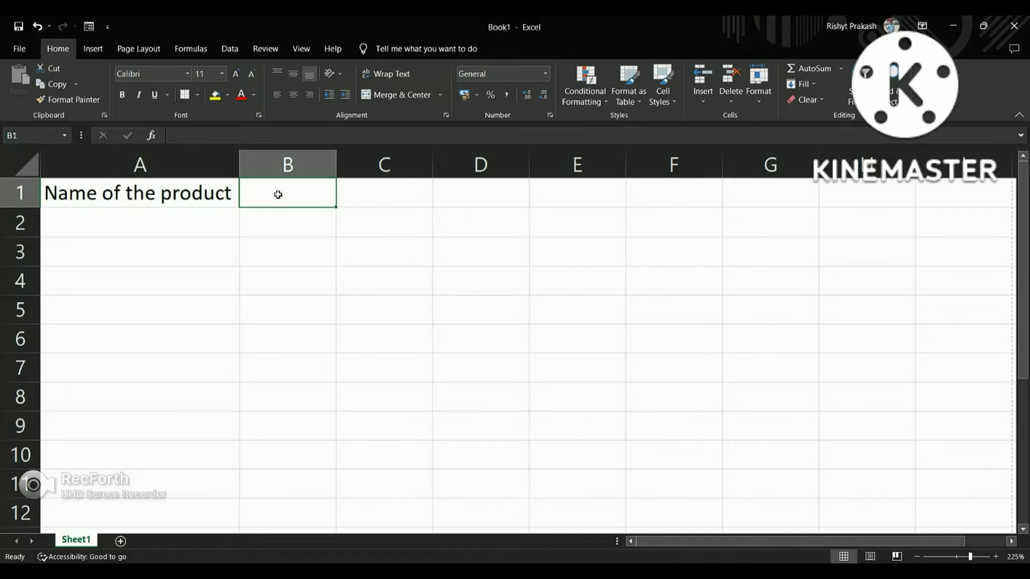
text(Price)
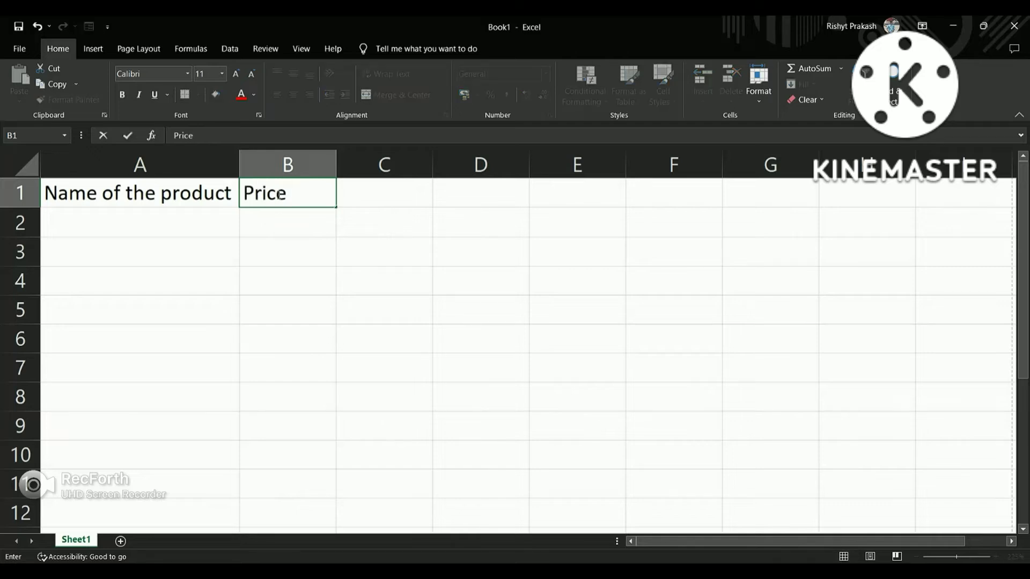
key(Tab)
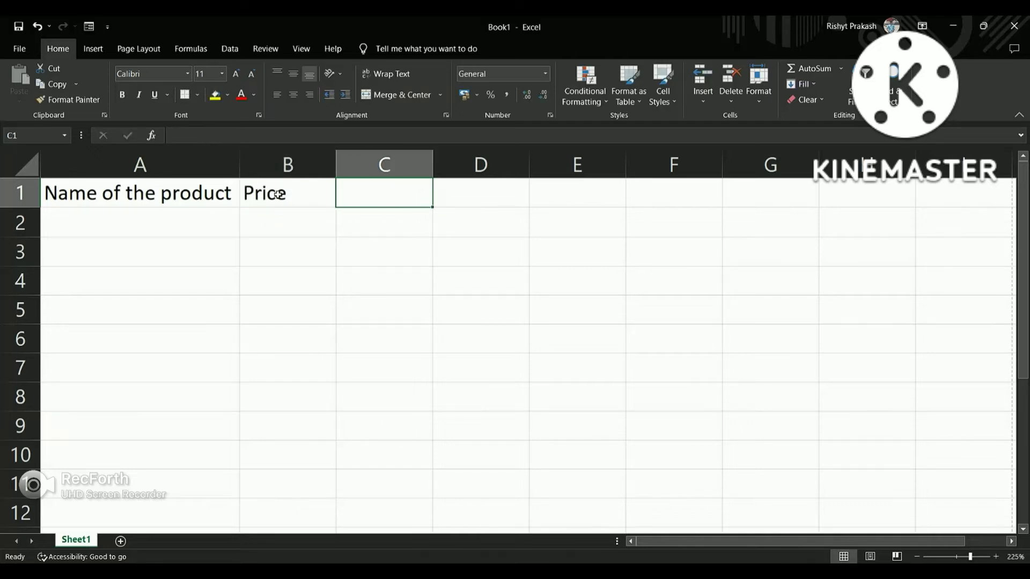
- Add the first product row with "Apple" in A2 and the price 20 in B2
key(Down)
key(Left)
key(Left)
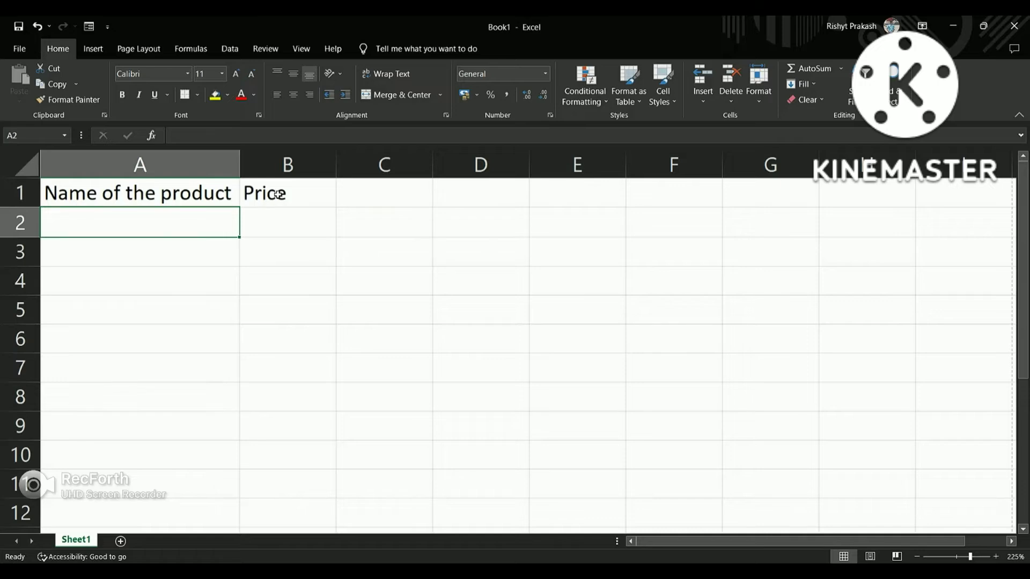
text(Apple)
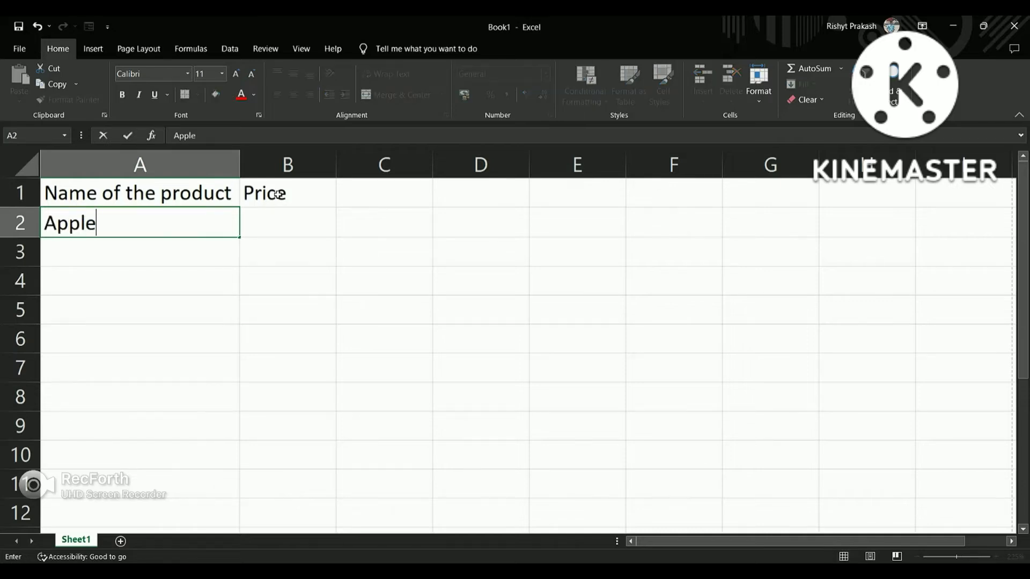
key(Tab)
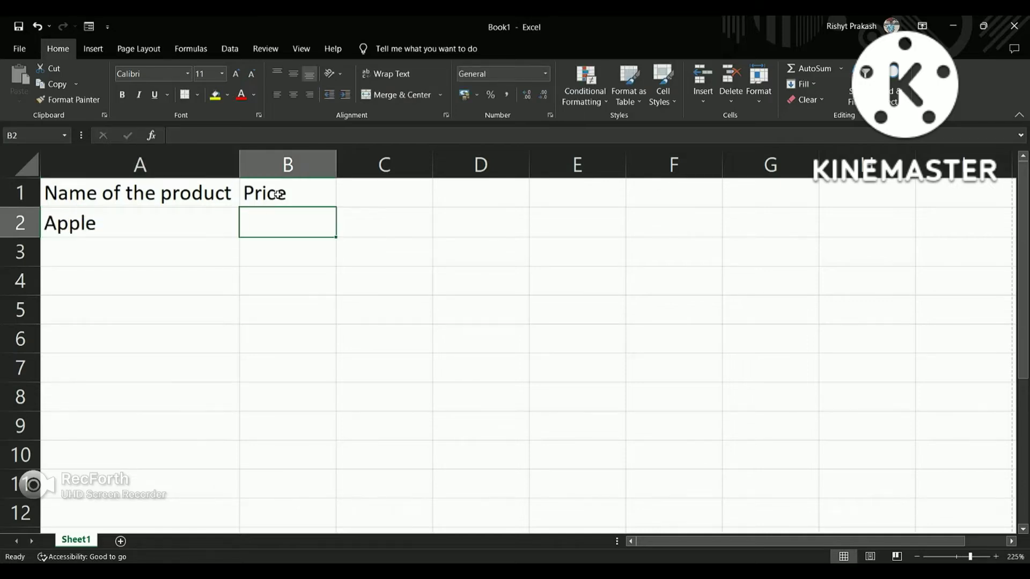
text(20)
key(Return)
- Add the second product row with "Banana" in A3 and the price 40 in B3
key(Return)
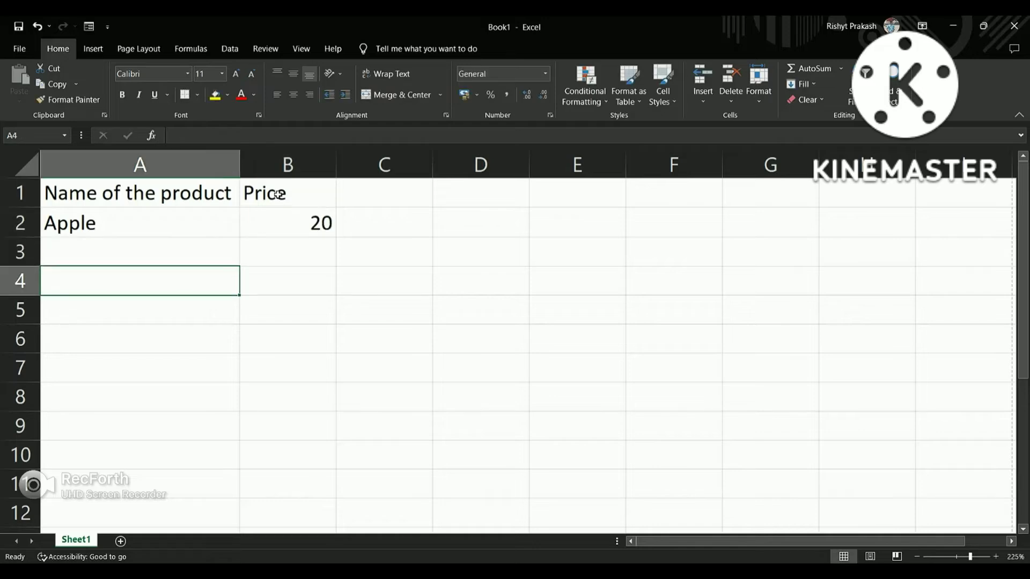
key(Up)
text(b)
key(BackSpace)
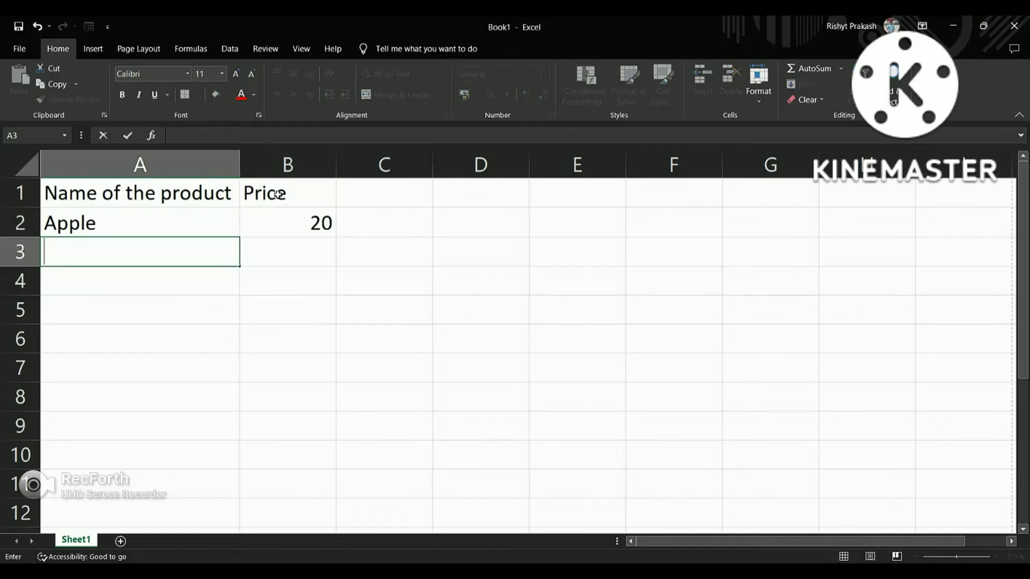
text(Banana)
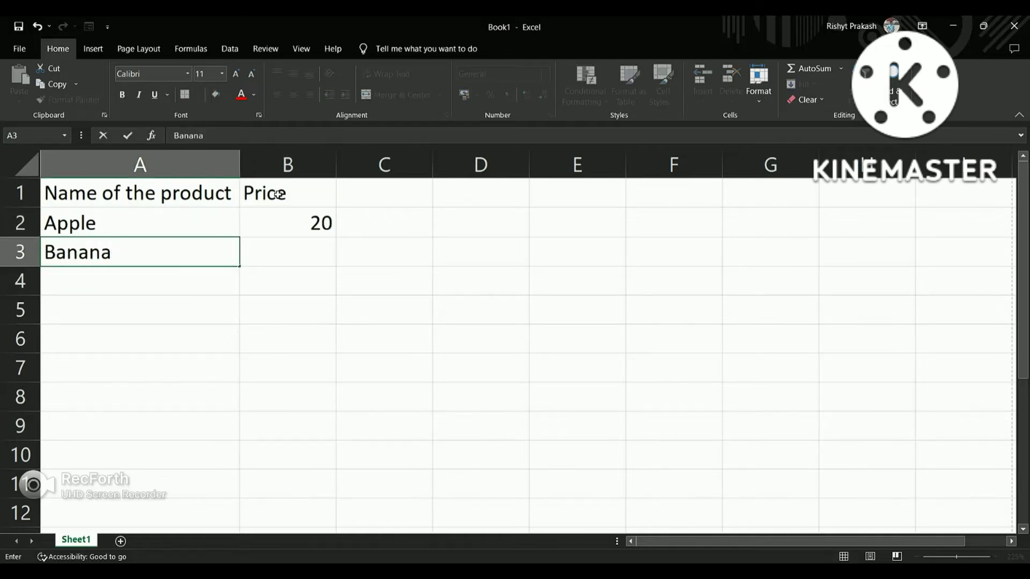
key(Tab)
key(Tab)
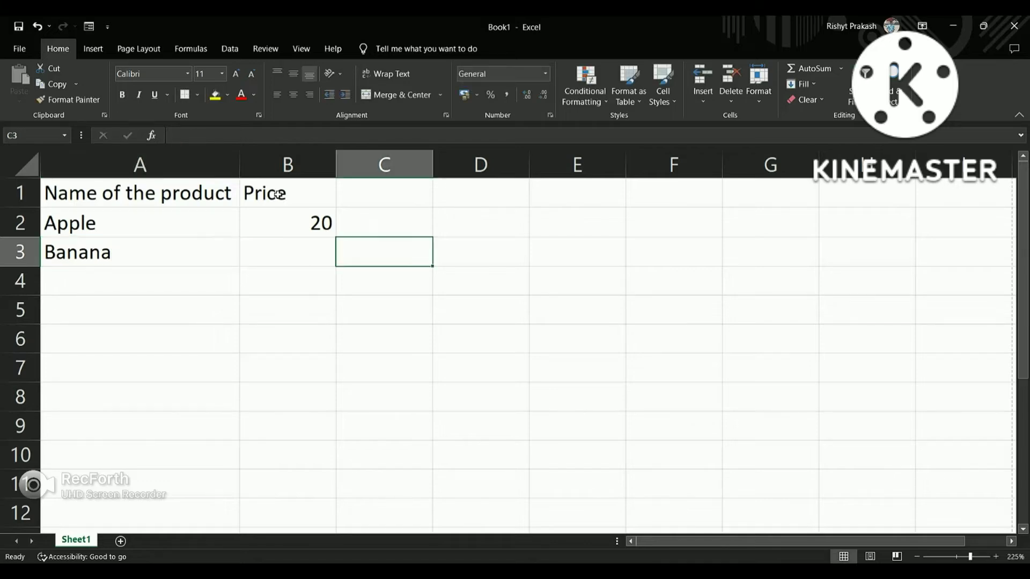
key(Left)
text(40)
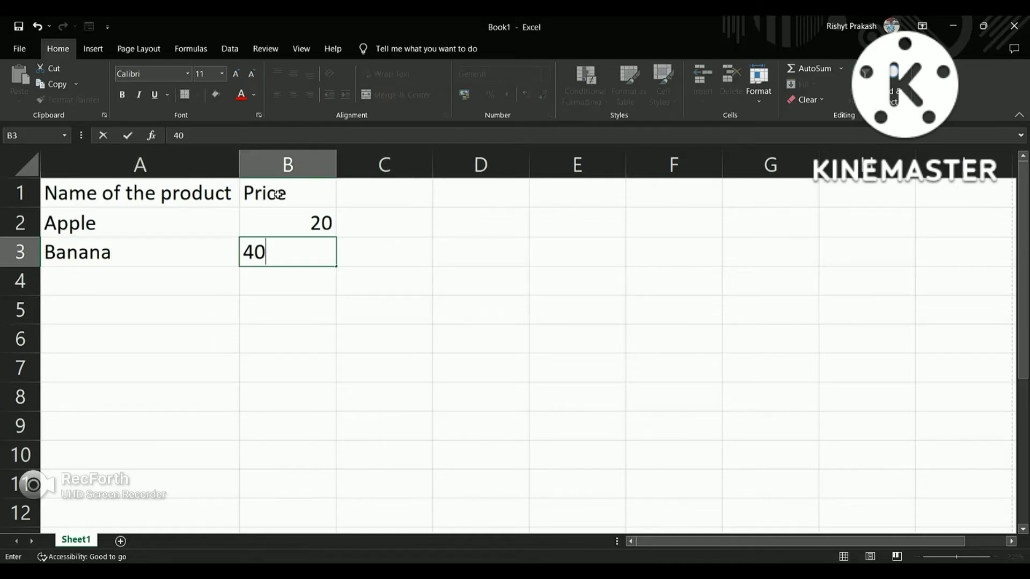
key(Return)
key(Left)
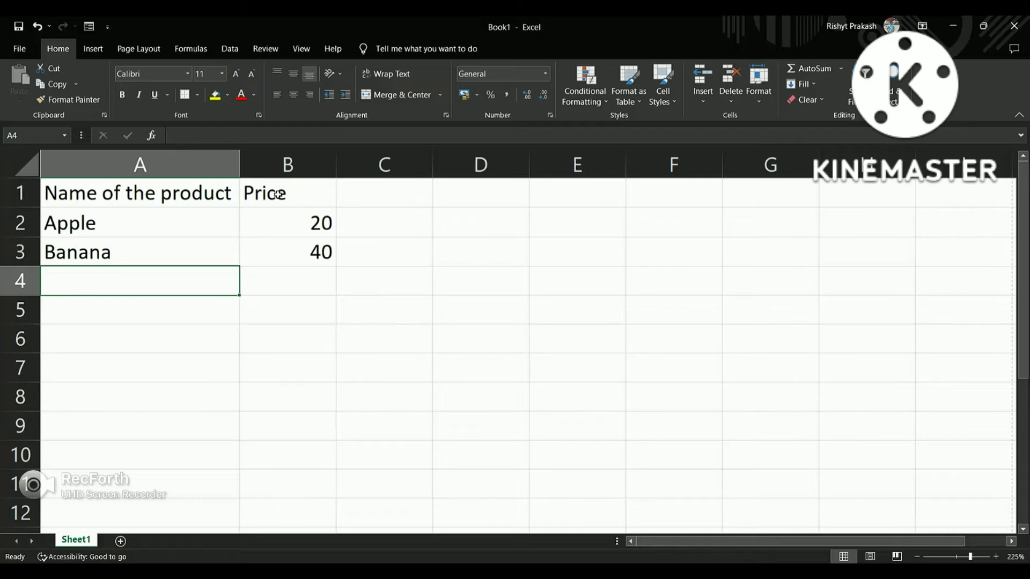
key(Right)
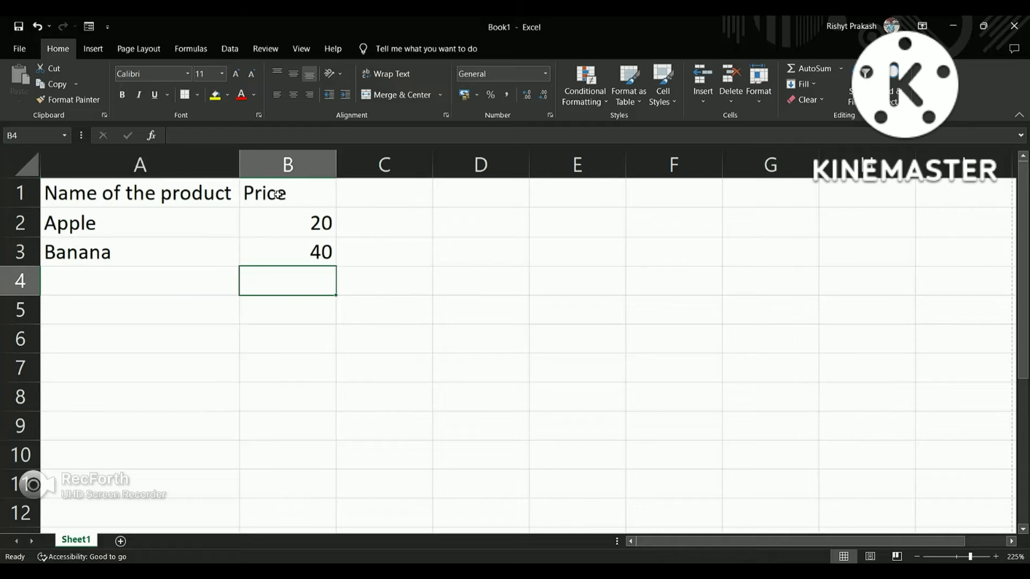
- Try editing the banana's price in B3 by inserting extra digits, and remove them again
double_click(325, 254)
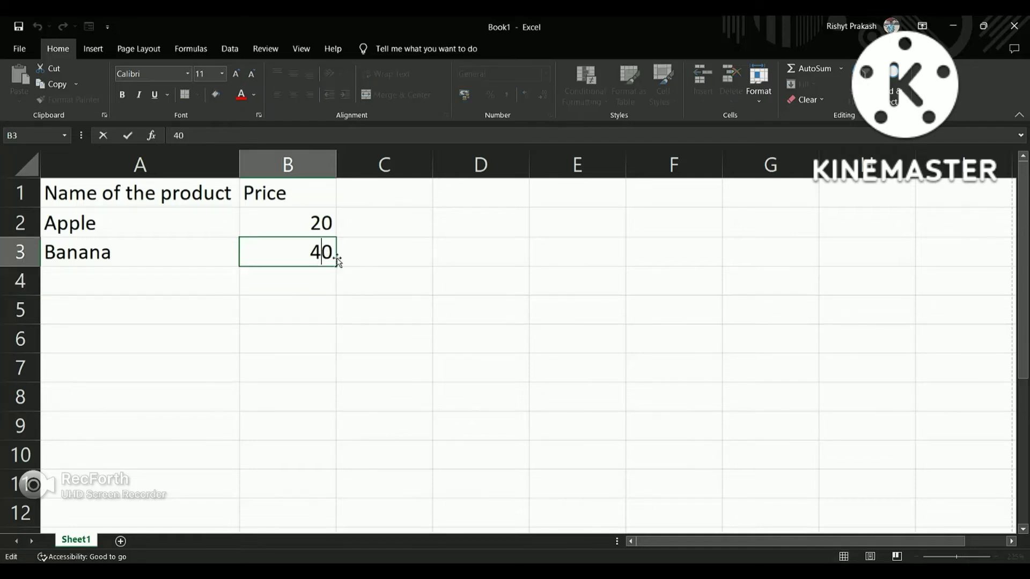
text(89776957)
key(BackSpace)
key(BackSpace)
key(BackSpace)
key(BackSpace)
key(BackSpace)
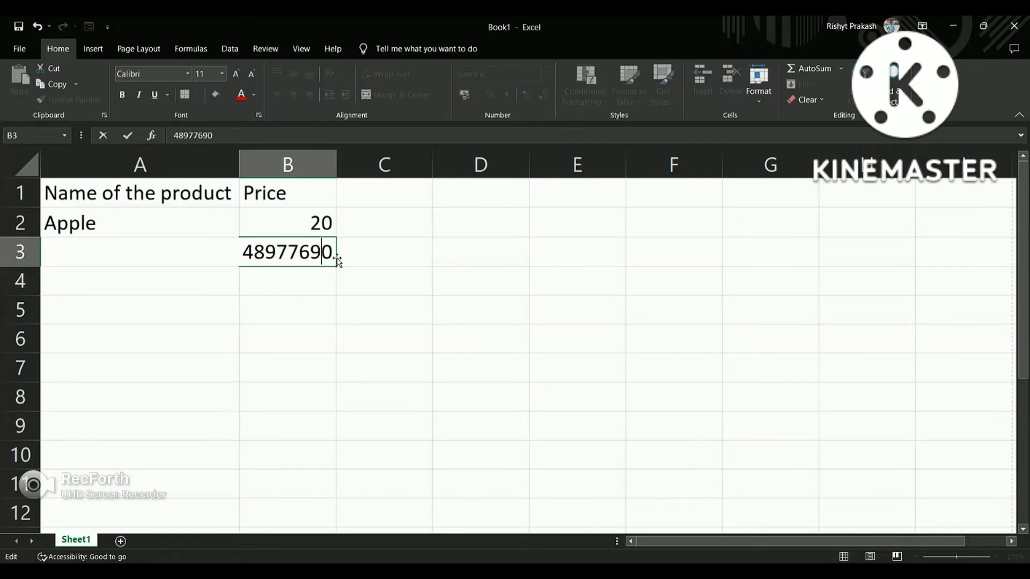
key(BackSpace)
key(BackSpace)
key(BackSpace)
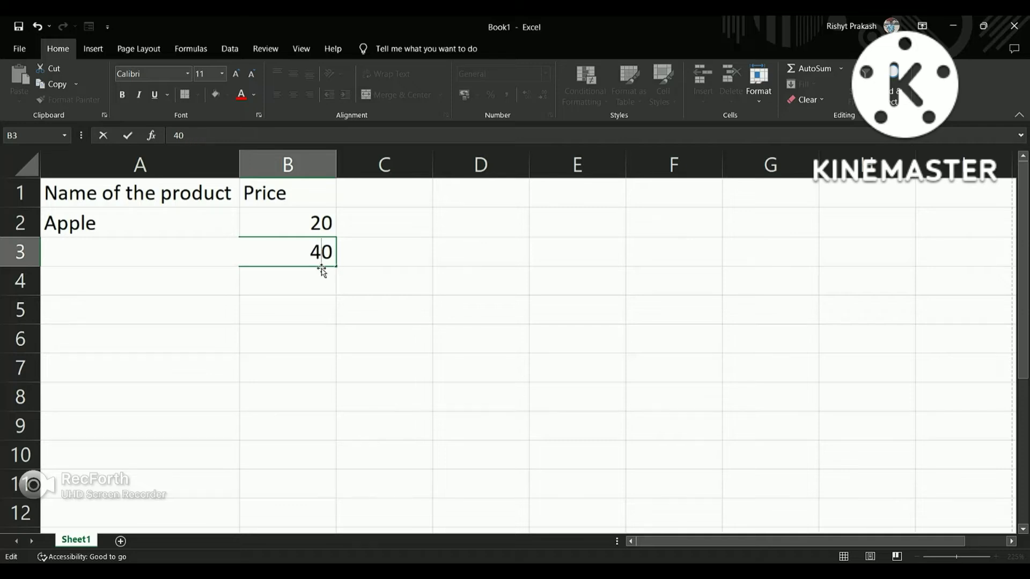
click(321, 272)
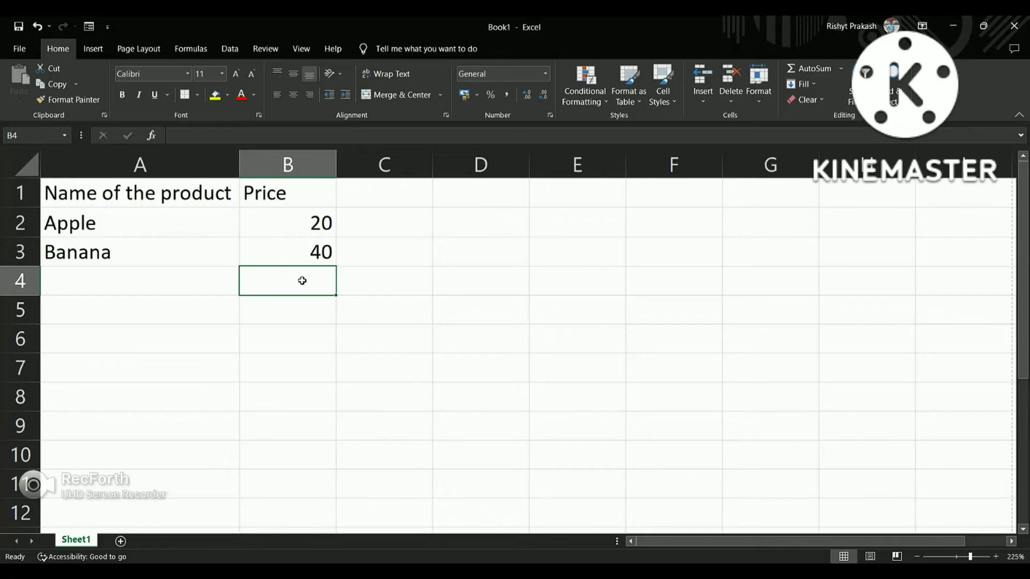
- Total the two prices in cell B4 with the formula =SUM(B2:B3)
text(=)
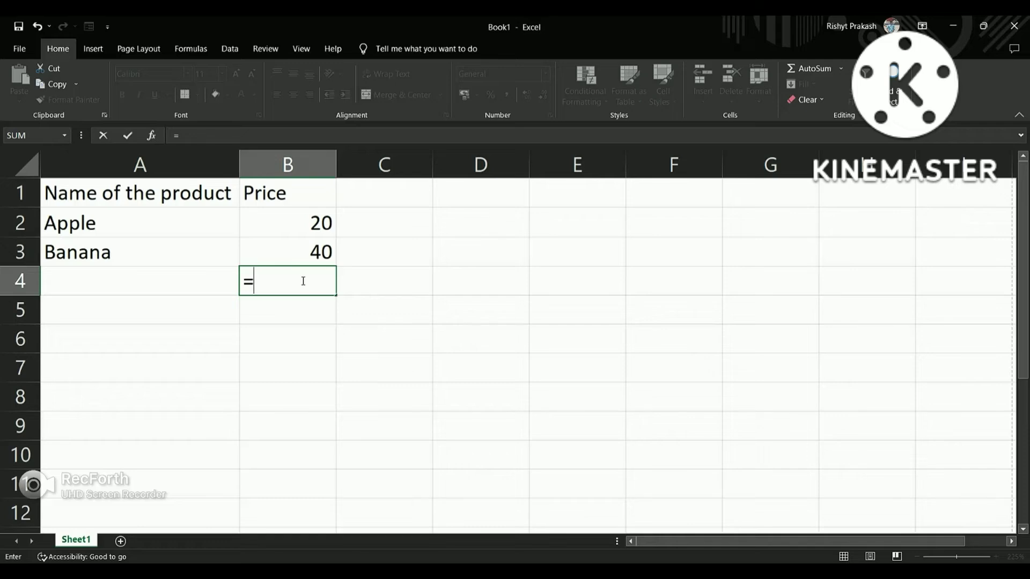
text(sum)
text(()
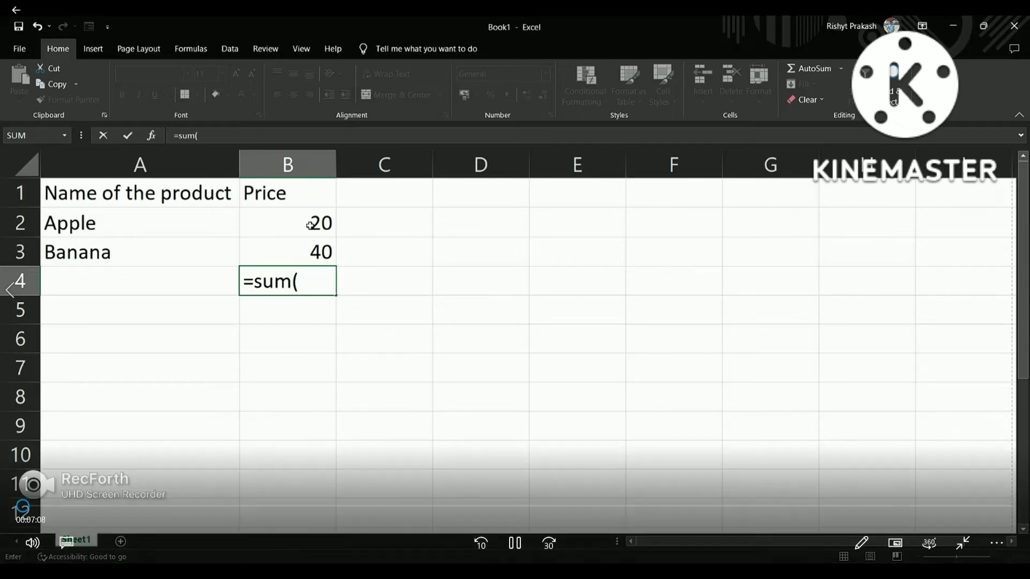
click(310, 226)
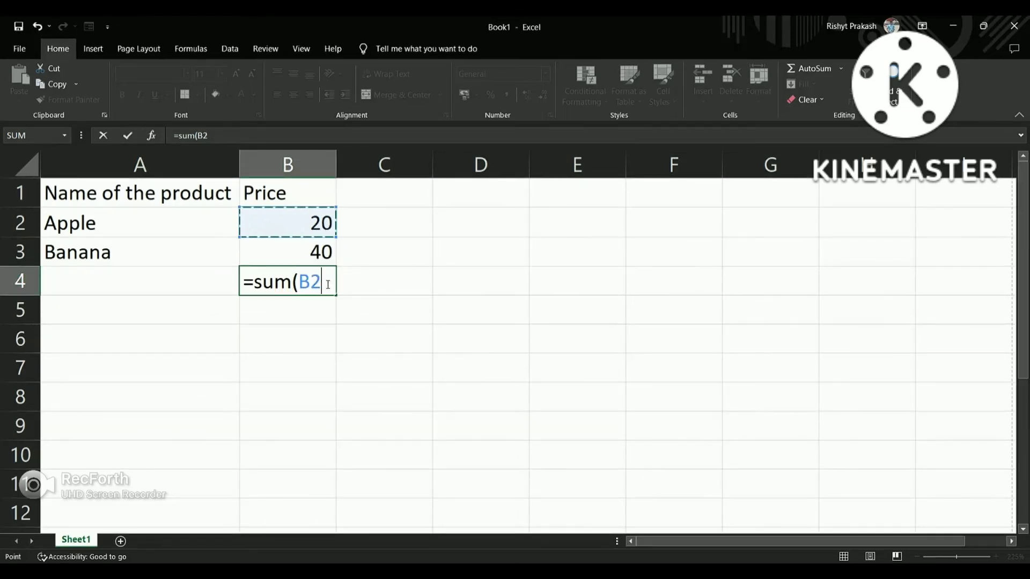
key(F8)
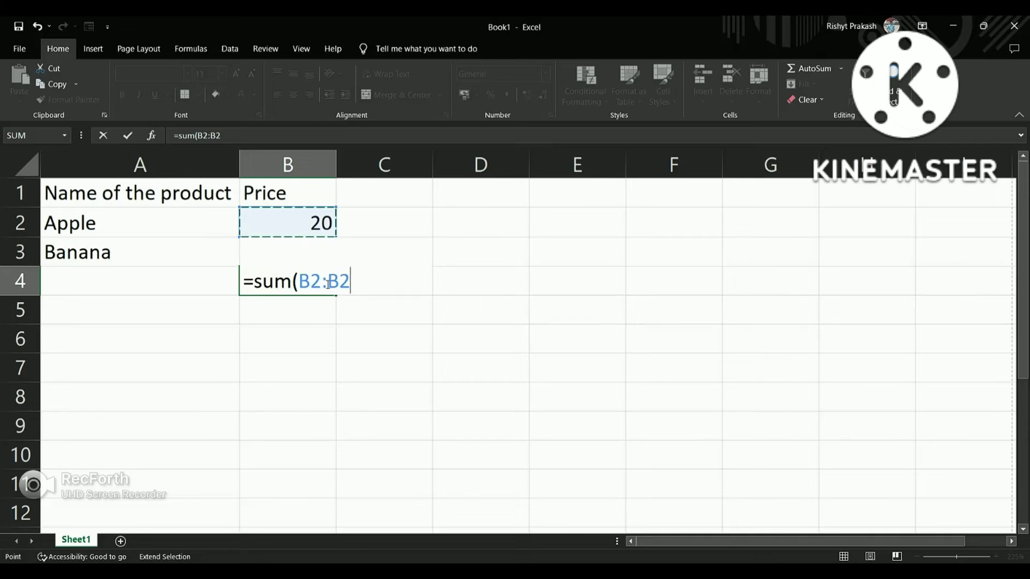
key(BackSpace)
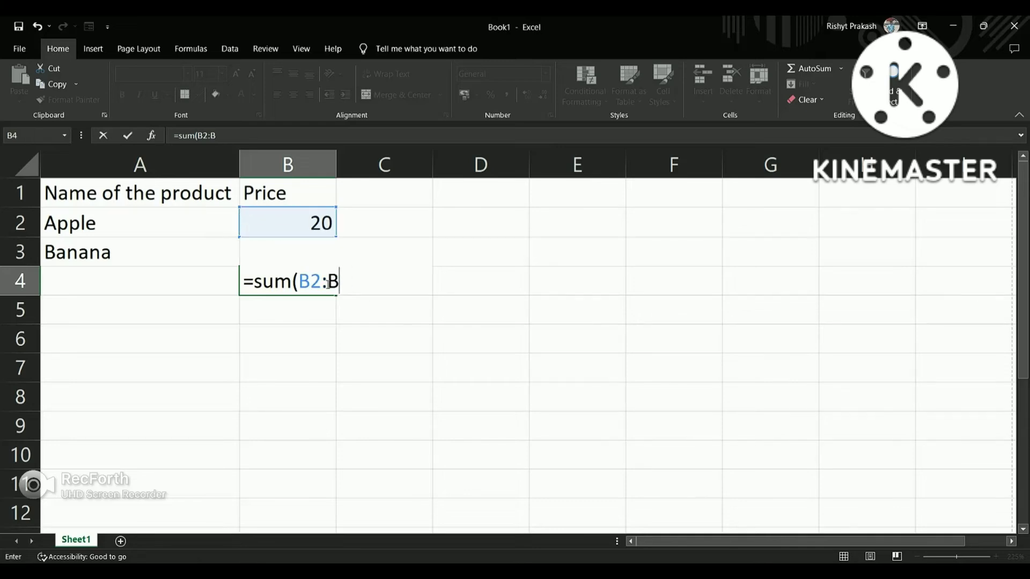
key(BackSpace)
text(2)
key(BackSpace)
text(3)
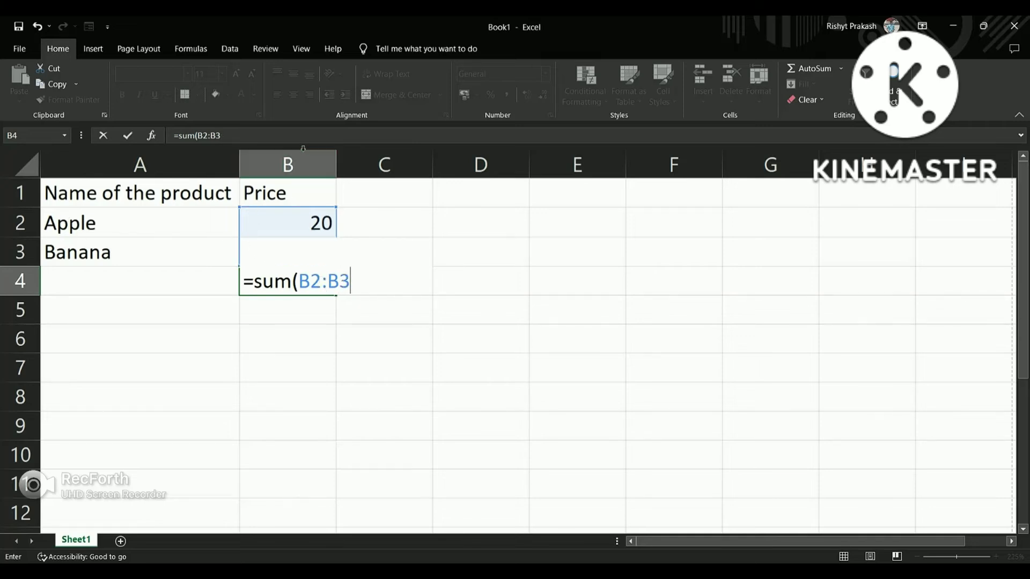
- Select the Apple row, the Banana row, the total in B4 and the empty cell A4 in turn
click(16, 223)
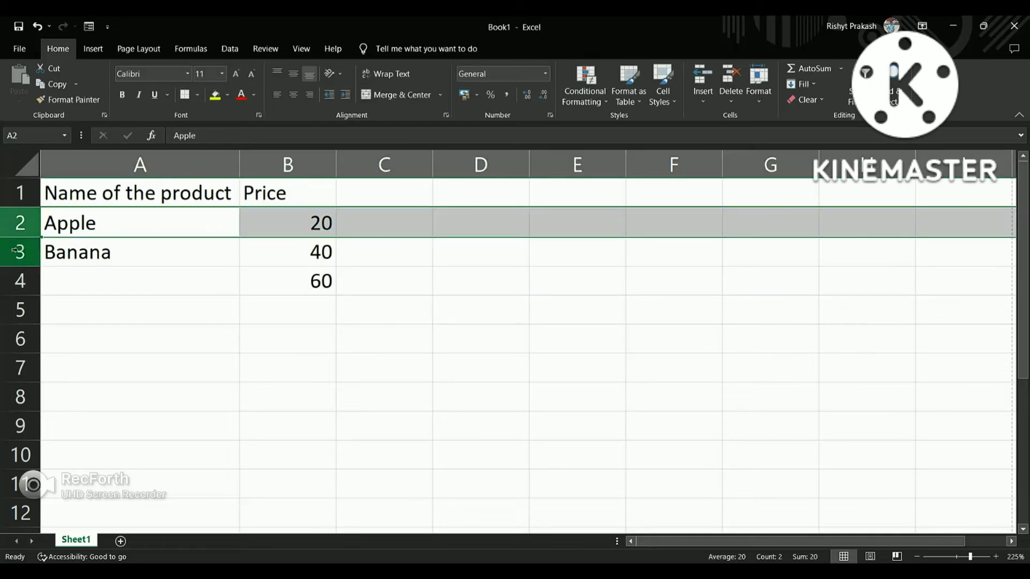
click(11, 256)
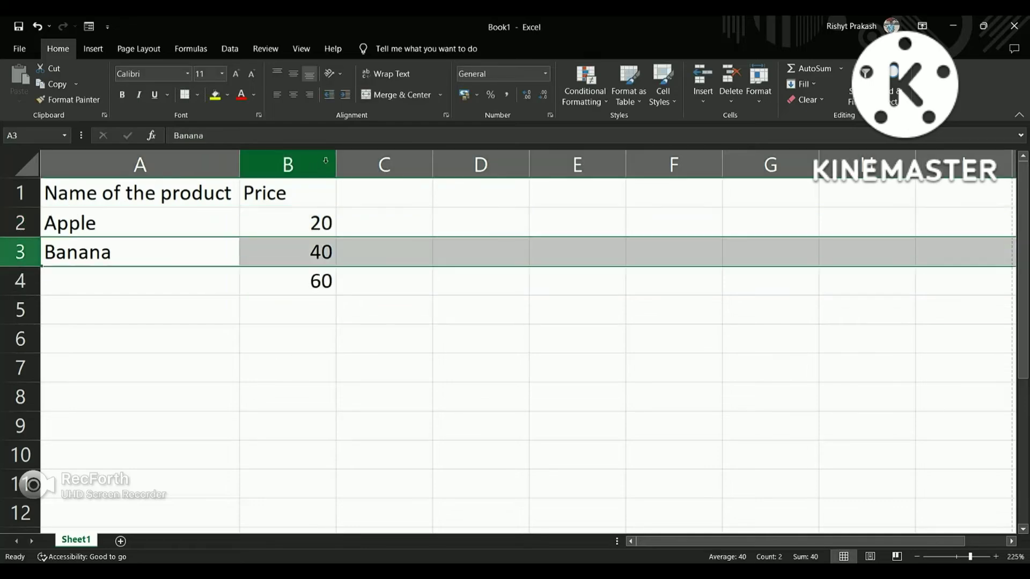
click(298, 283)
click(153, 289)
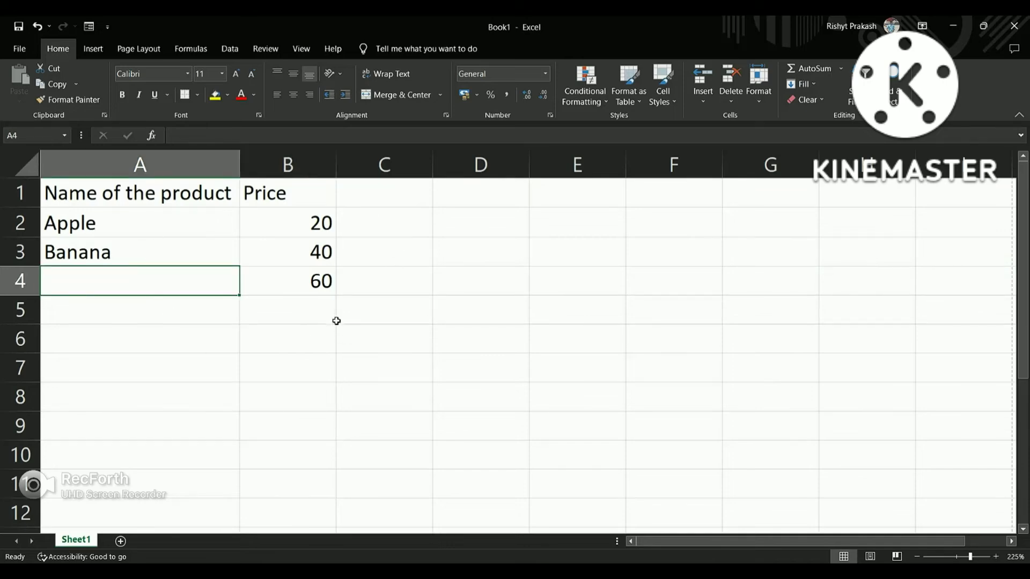
- Multiply the two prices in cell C4 with =PRODUCT(B2:B3), and clear that cell again
click(357, 293)
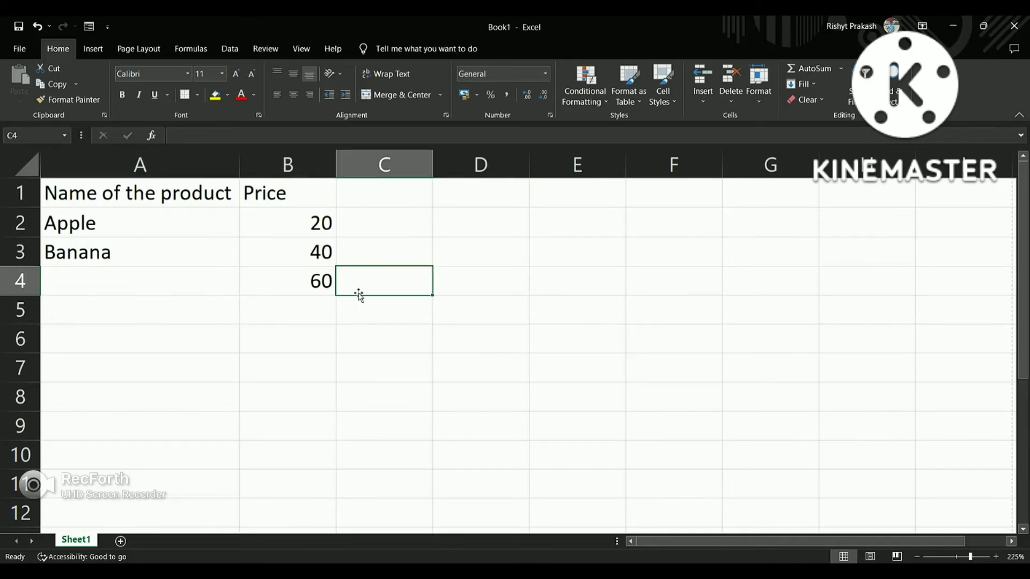
double_click(358, 279)
text(=)
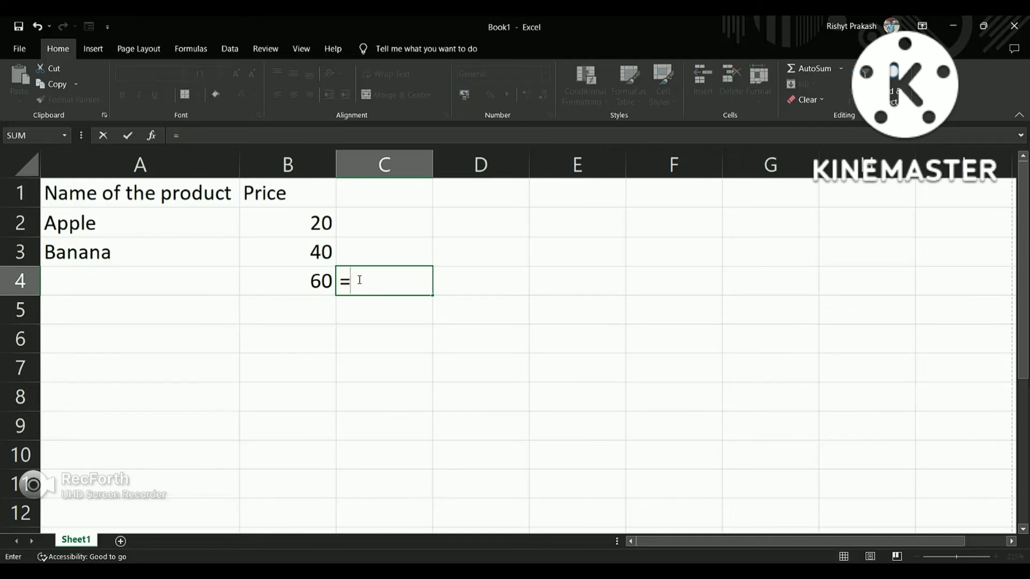
text(product)
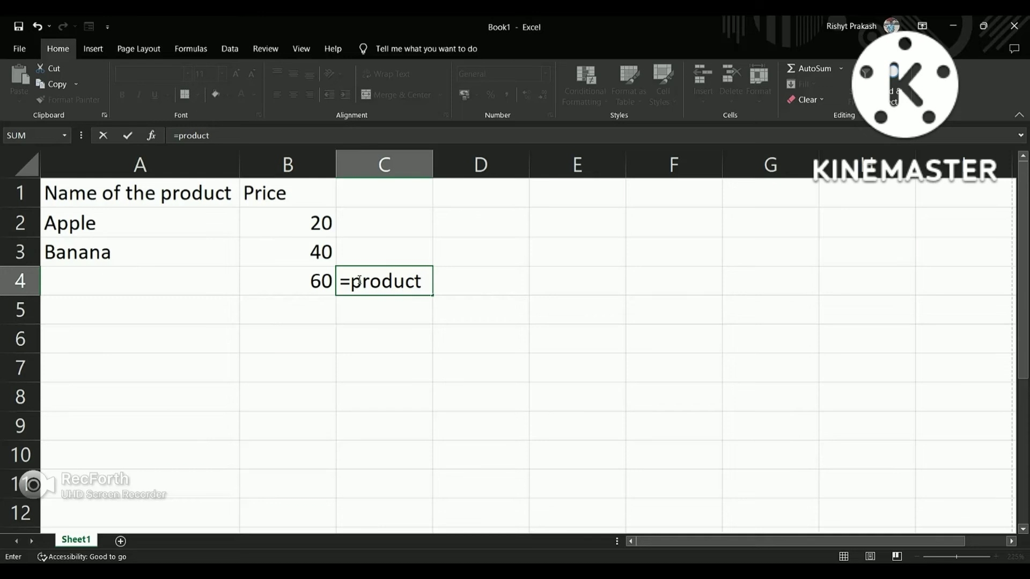
text((b2:)
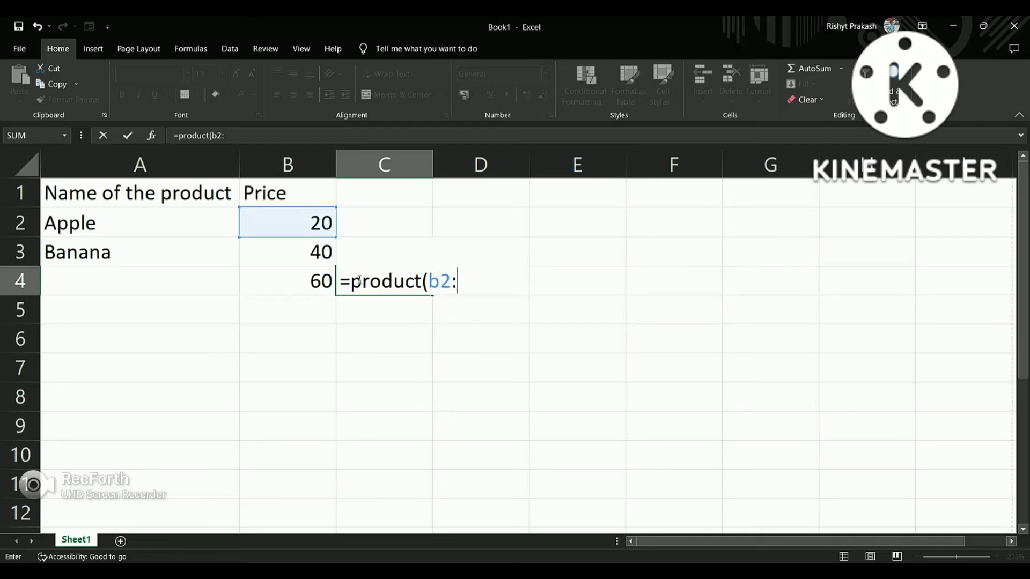
text(b3)
key(Return)
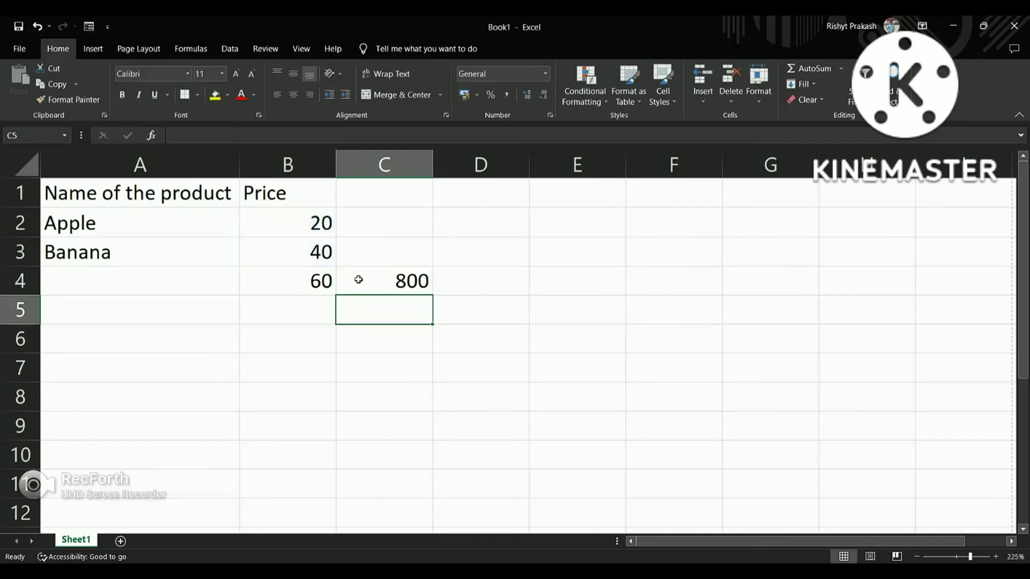
click(359, 279)
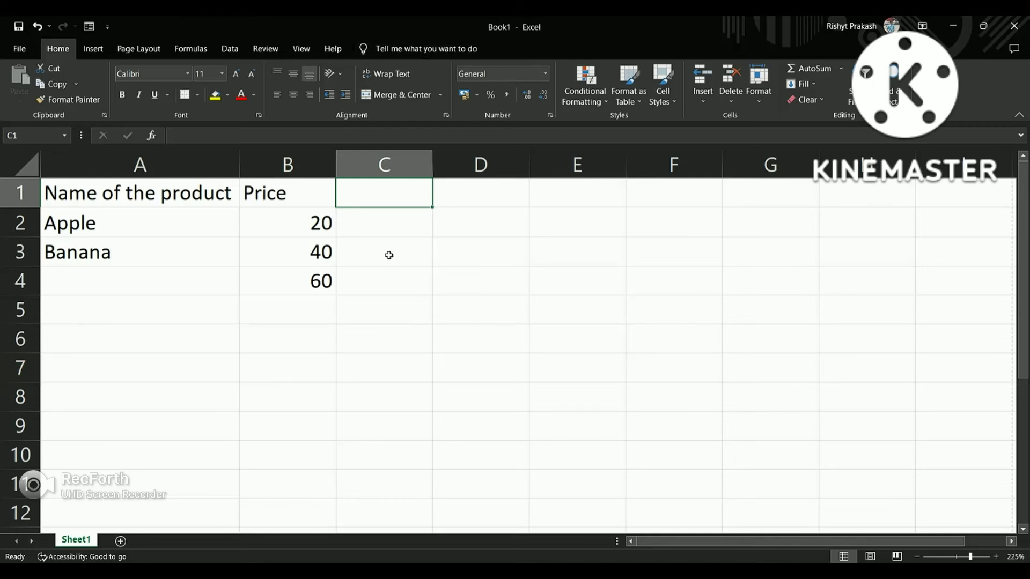
- Select D1 and C1, and move the cell selection up and down column C between rows 1 and 4
click(464, 202)
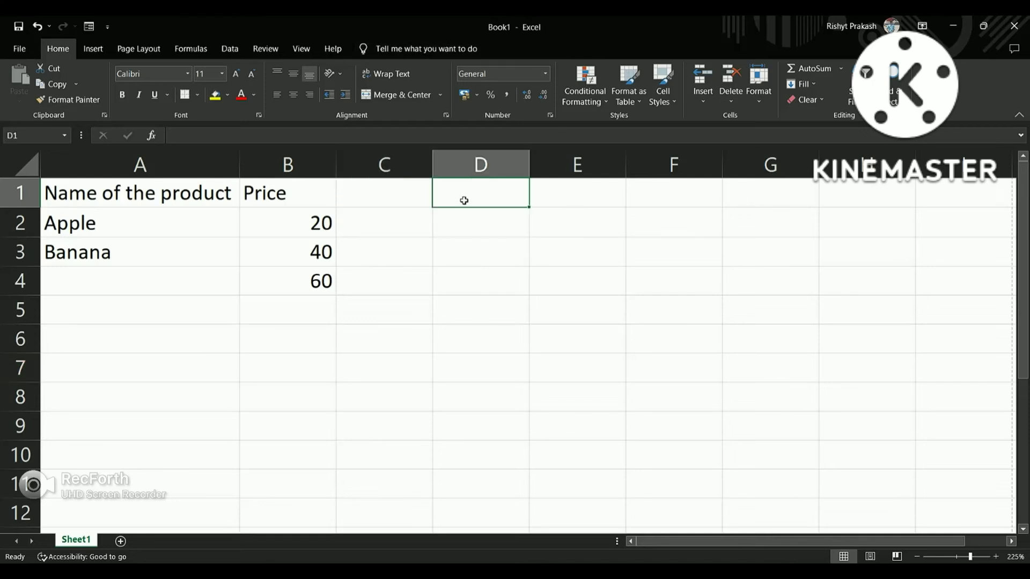
click(423, 212)
click(418, 202)
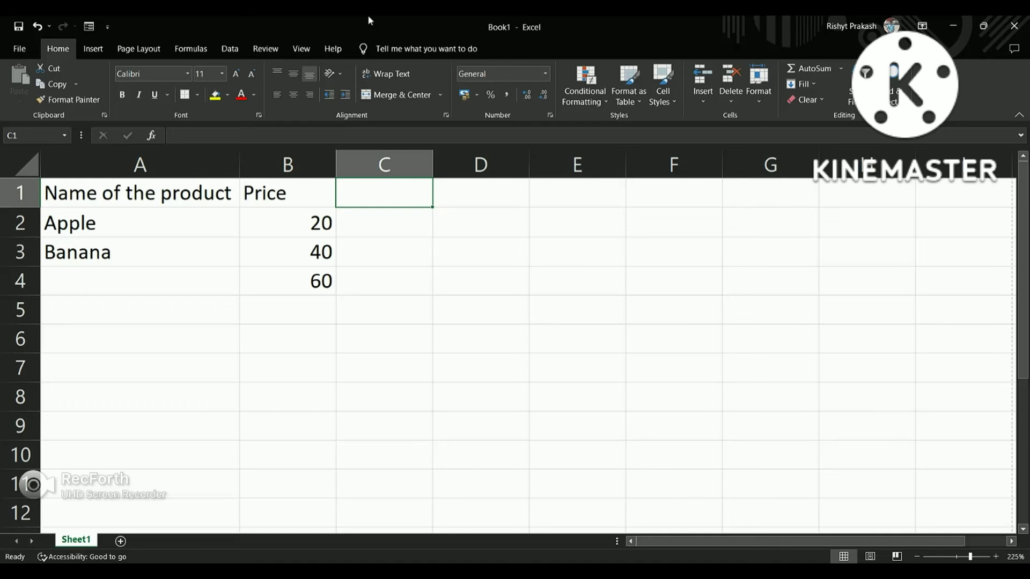
key(Down)
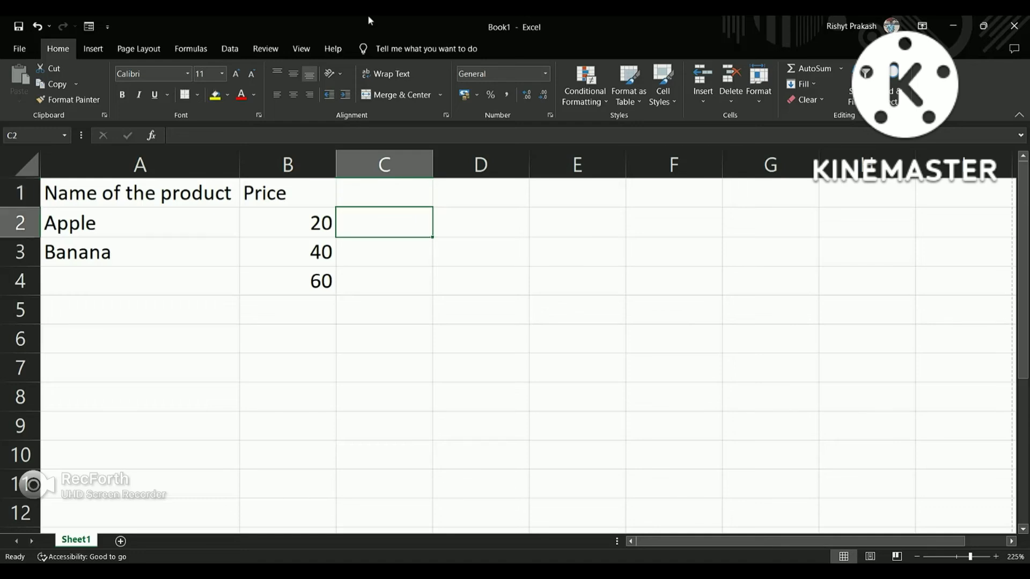
key(Up)
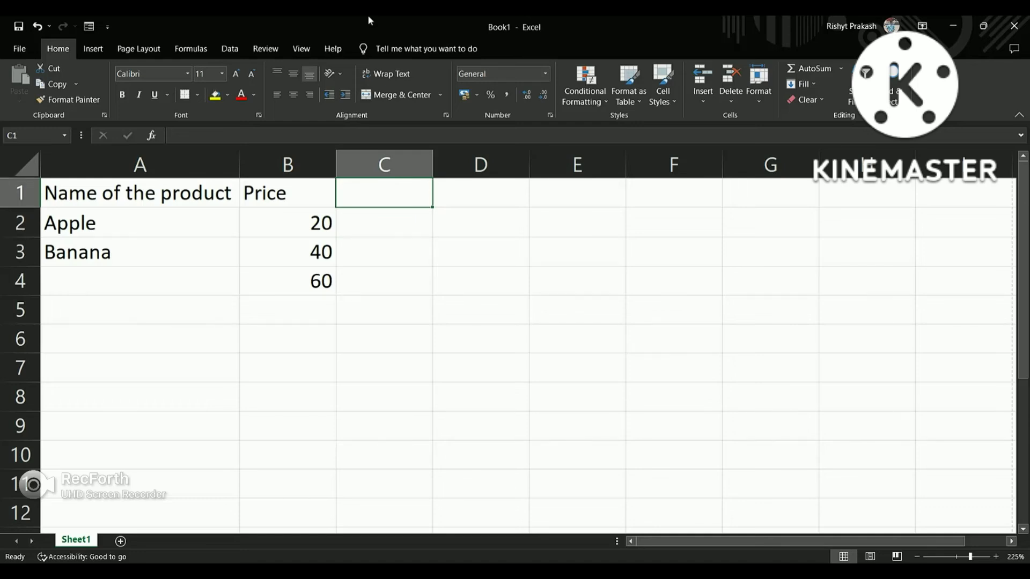
key(Down)
key(Up)
key(Down)
key(Down)
key(Down)
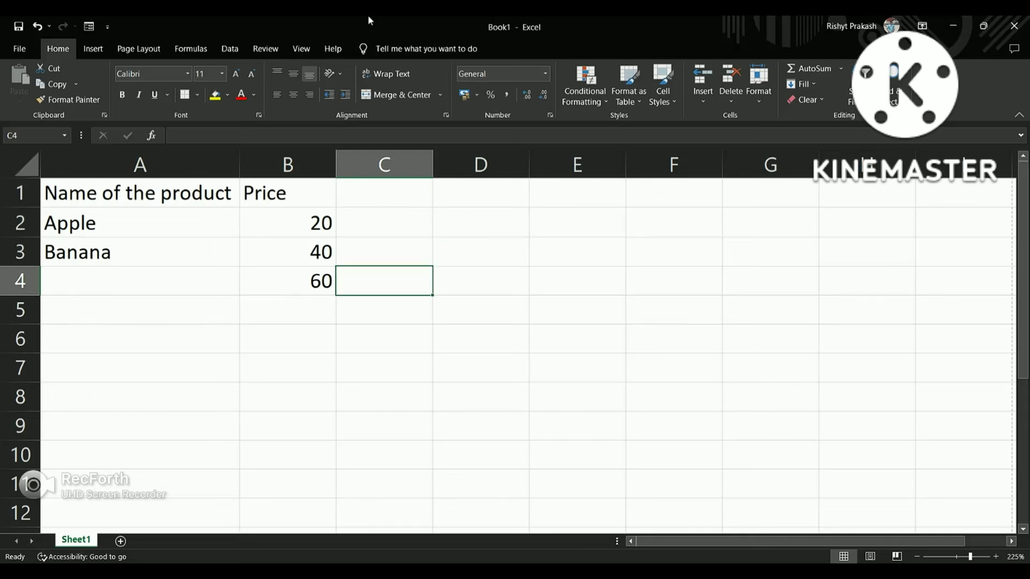
key(Up)
key(Down)
key(Up)
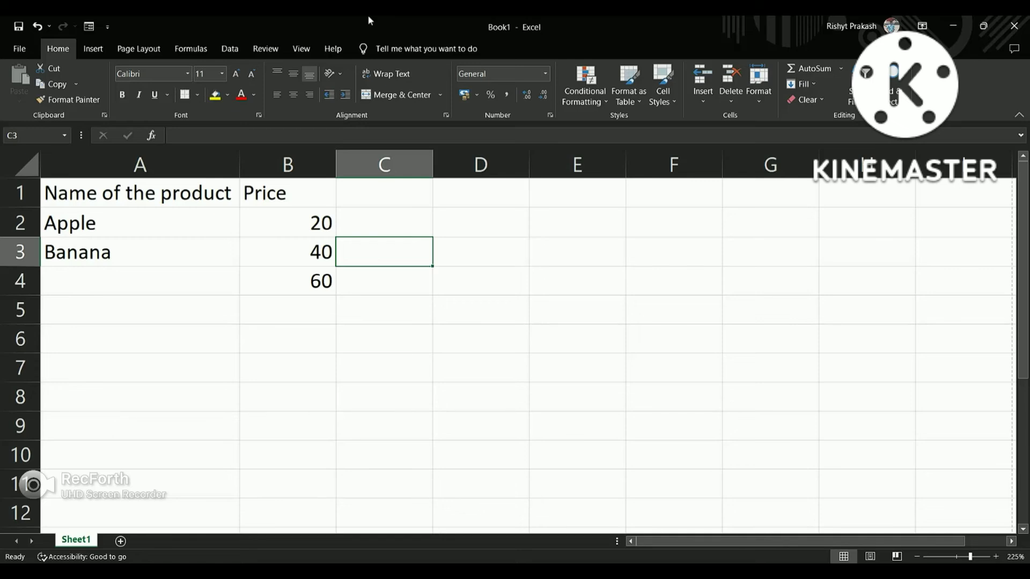
- Move the cell selection sideways from C3 along row 3, and back along row 2 from E2 to C2
key(Right)
key(Left)
key(Right)
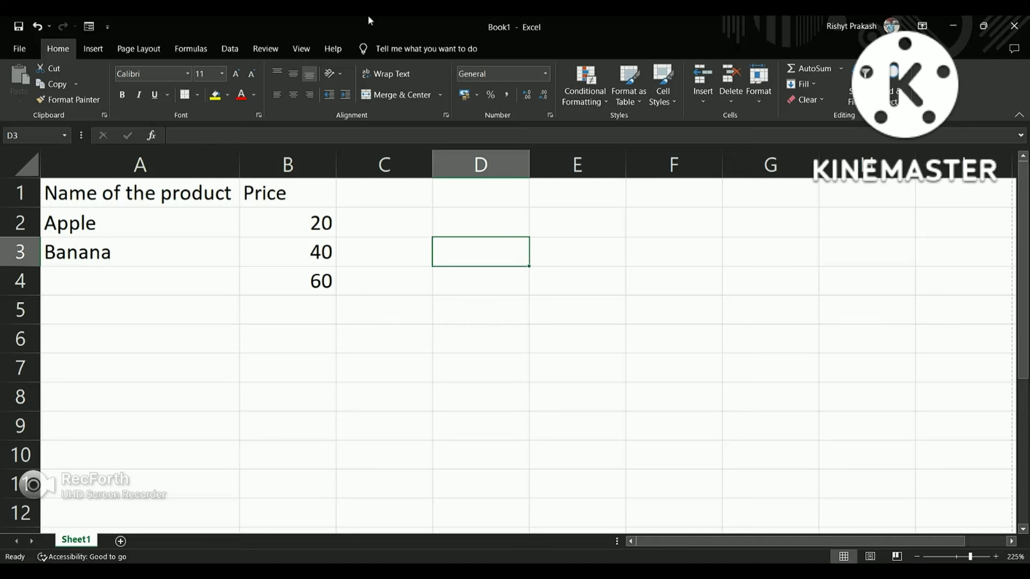
key(Right)
key(Right)
key(Right)
key(Right)
key(Right)
key(Right)
key(Right)
key(Right)
key(Right)
key(Right)
key(Right)
key(Right)
key(Right)
key(Right)
key(Right)
key(Right)
key(Right)
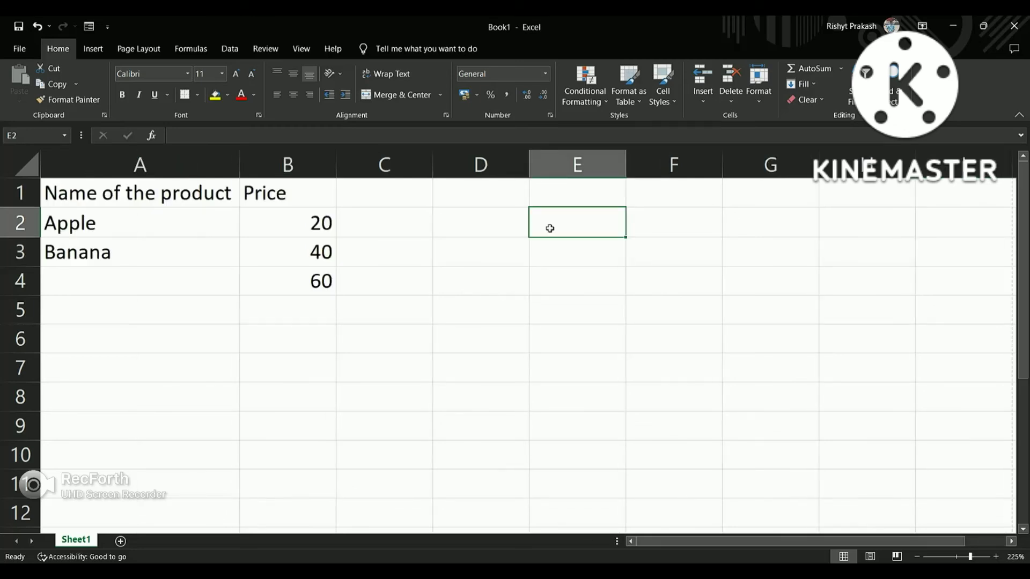
key(Left)
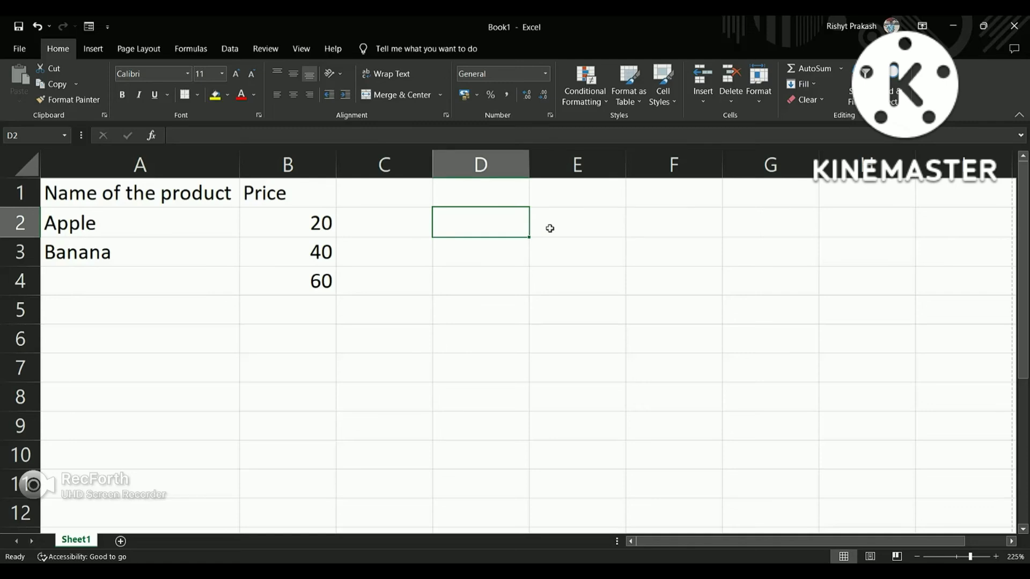
key(Left)
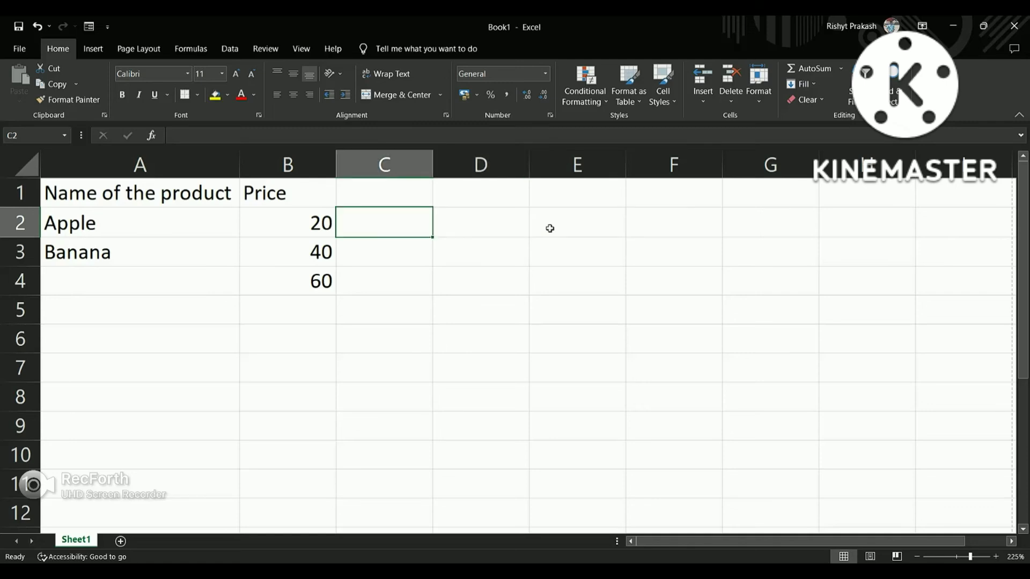
- Fill the "Name of the product" heading in A1 with yellow and colour the "Price" heading's text in B1 red
click(343, 298)
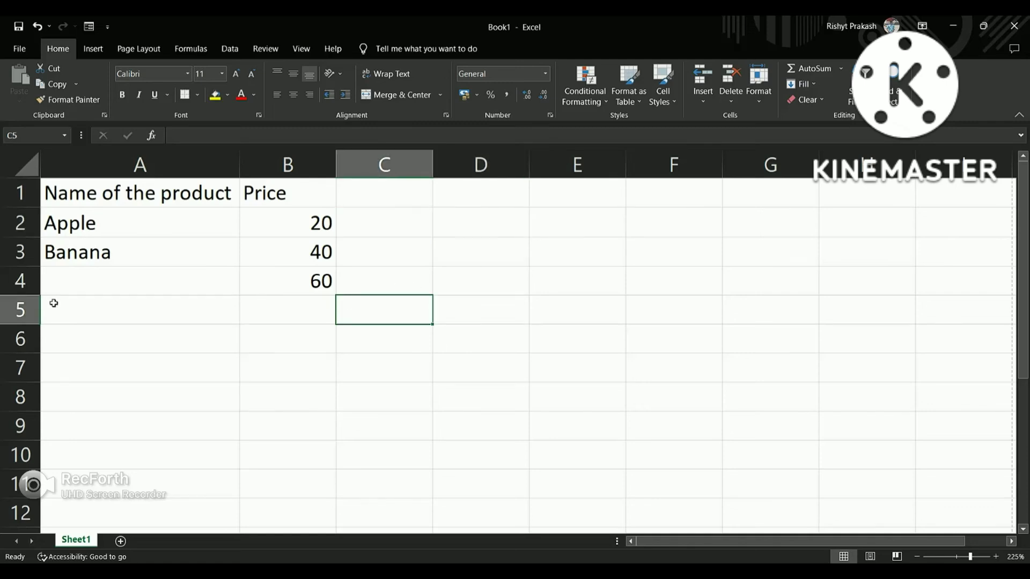
click(54, 199)
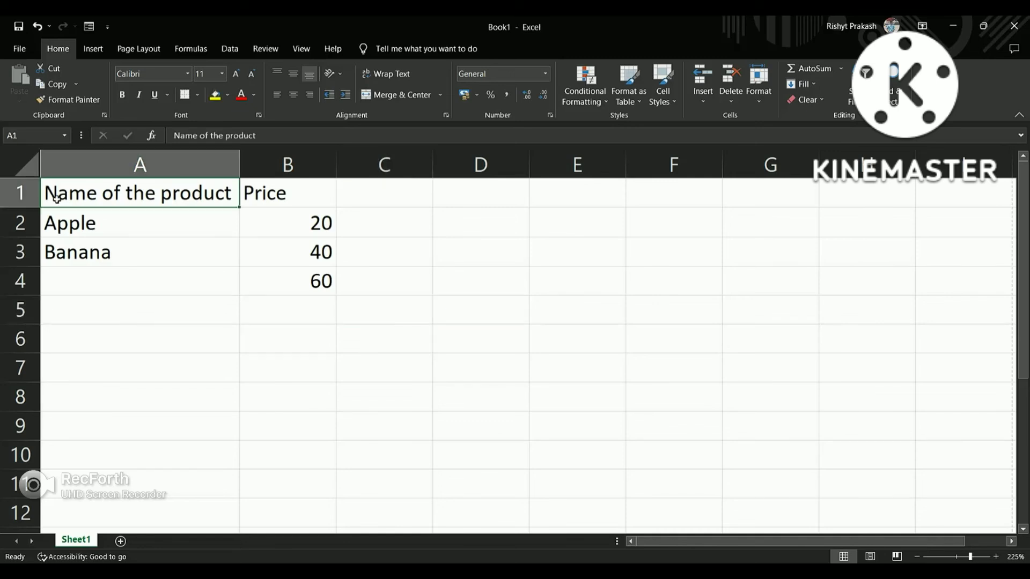
click(214, 95)
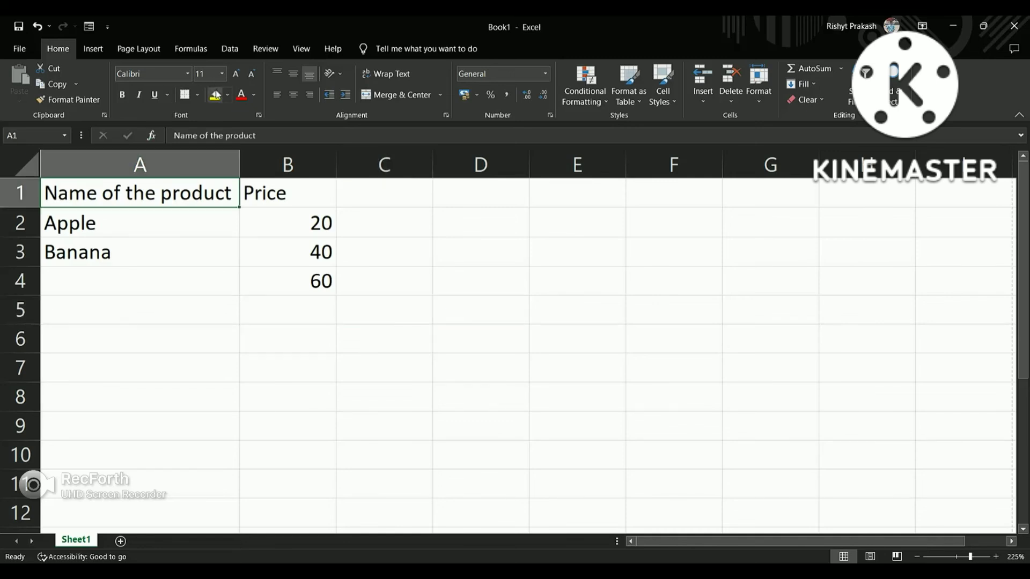
click(294, 195)
click(242, 95)
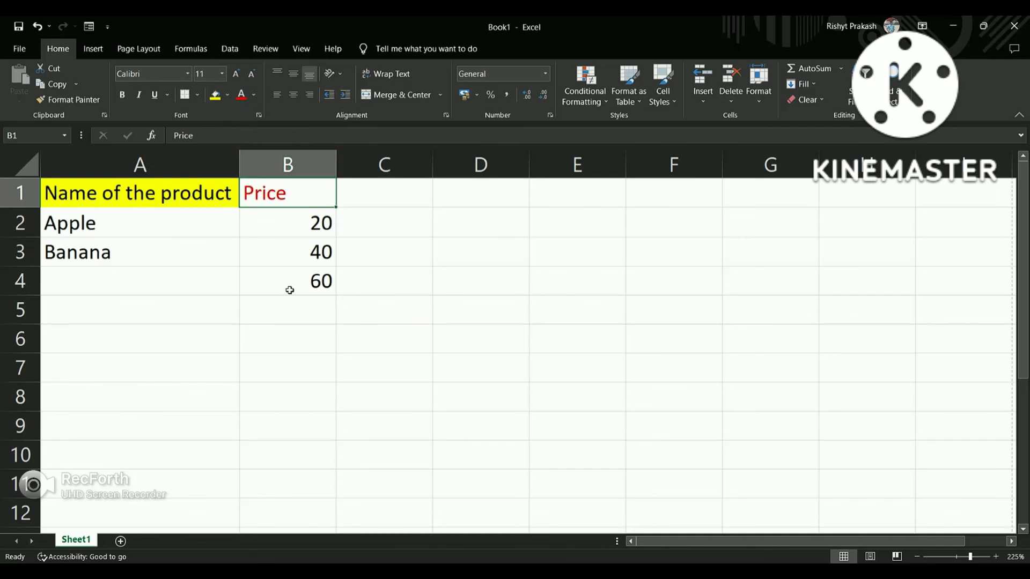
- Fill the prices in B2 and B3 and the total in B4 with yellow, and inspect the total's formula
click(279, 230)
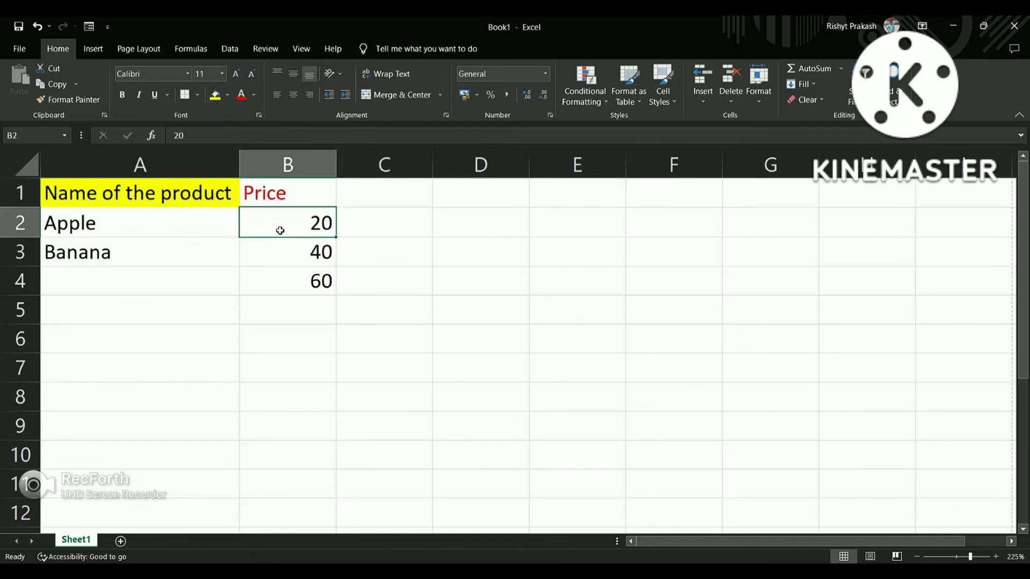
click(214, 98)
click(282, 257)
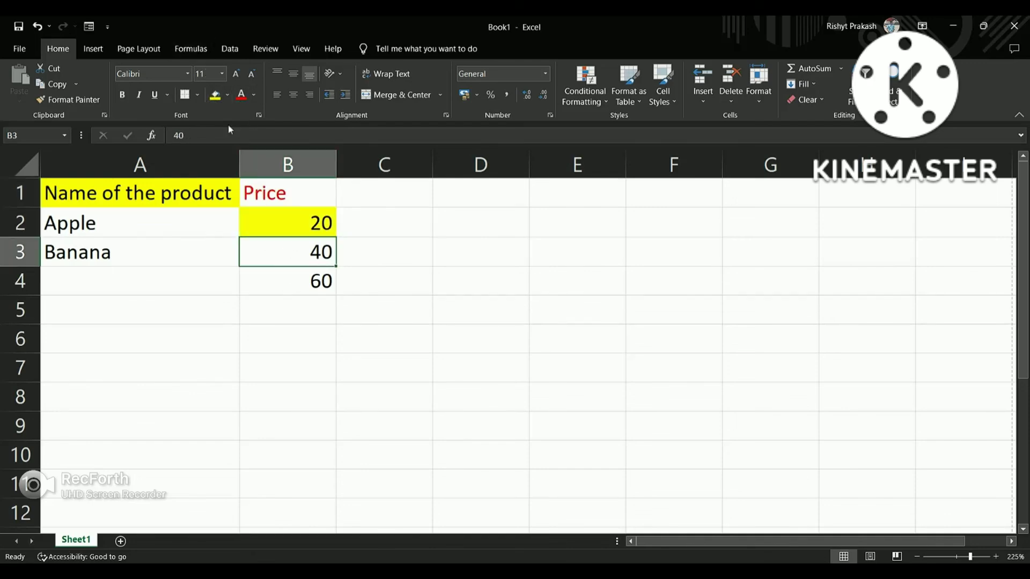
click(215, 97)
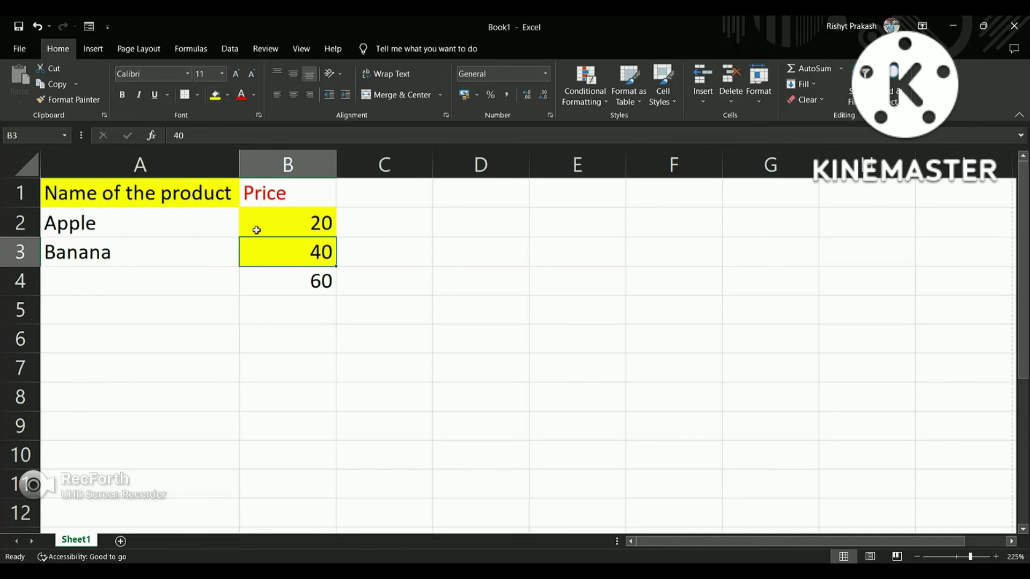
click(284, 289)
click(214, 97)
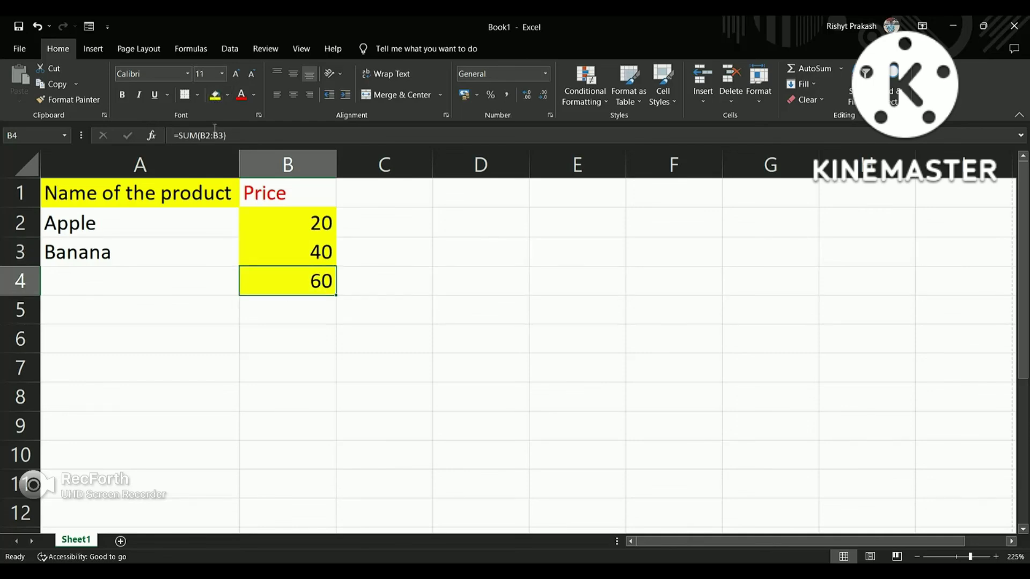
click(233, 136)
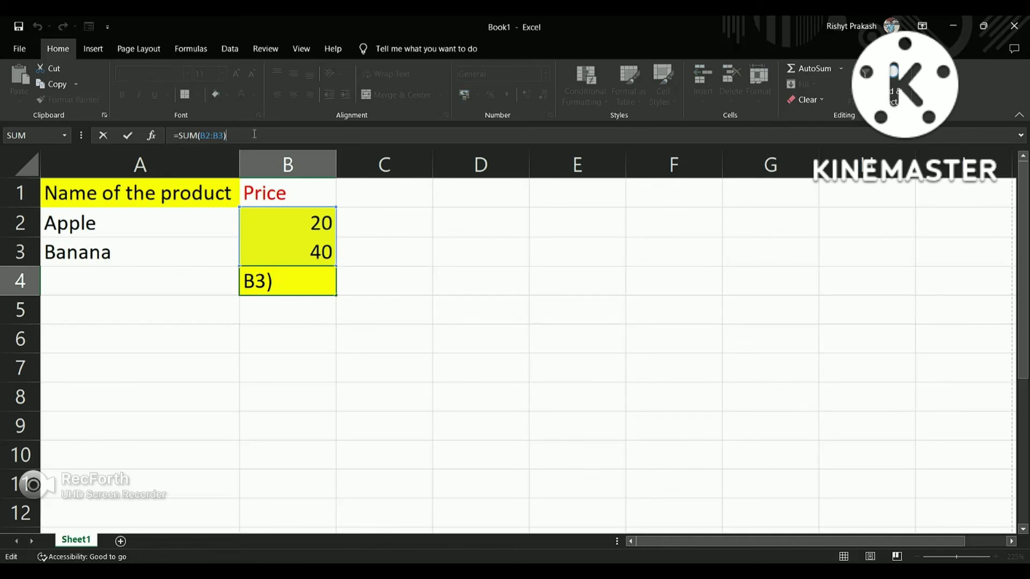
click(395, 282)
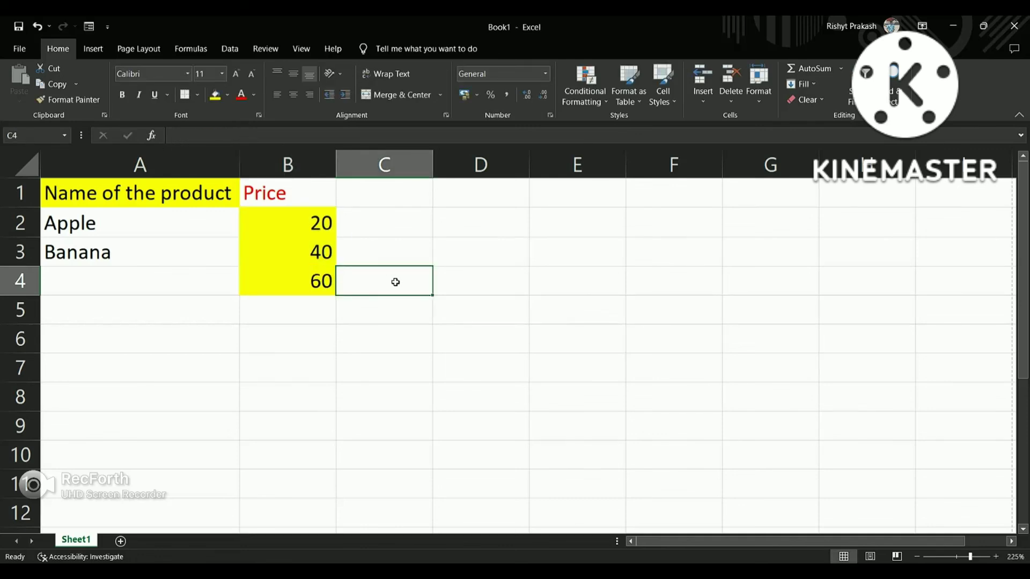
- Enter the trial text "jhjfgthighert" in C4 and undo it, then enter "hgieufrvhie" and cancel that entry
text(jhjfgthighert)
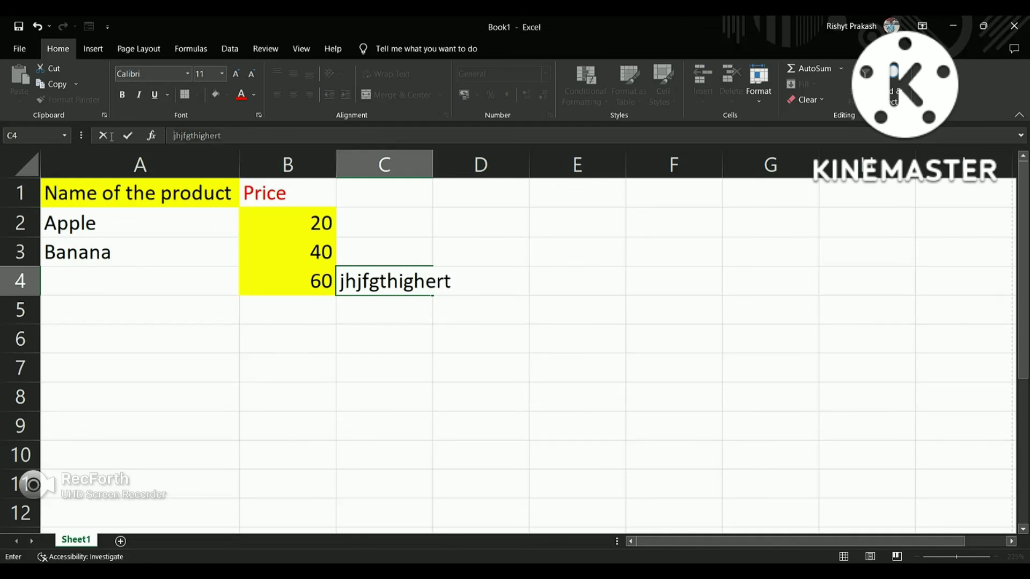
key(ctrl+z)
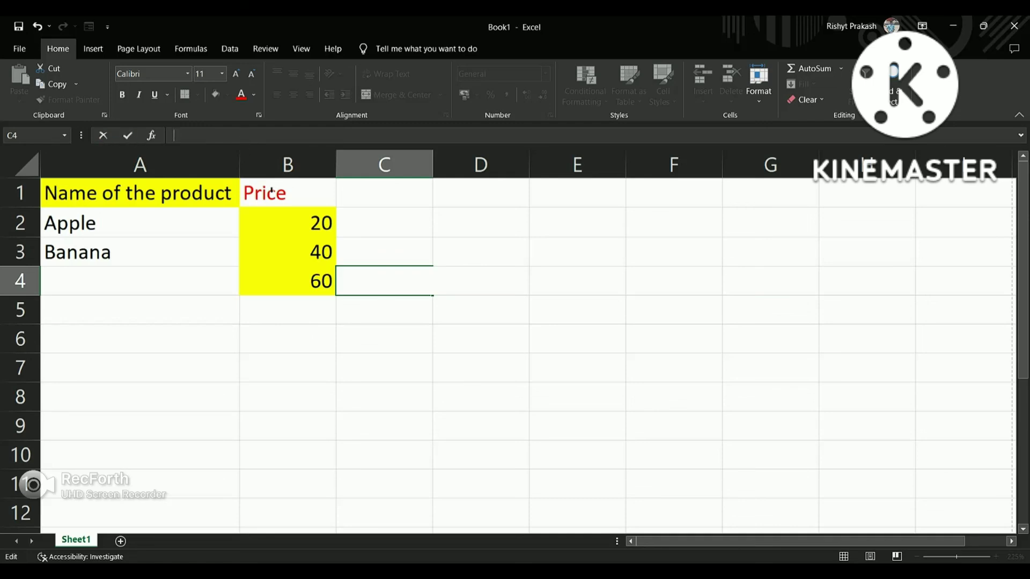
text(hgieufrvhie)
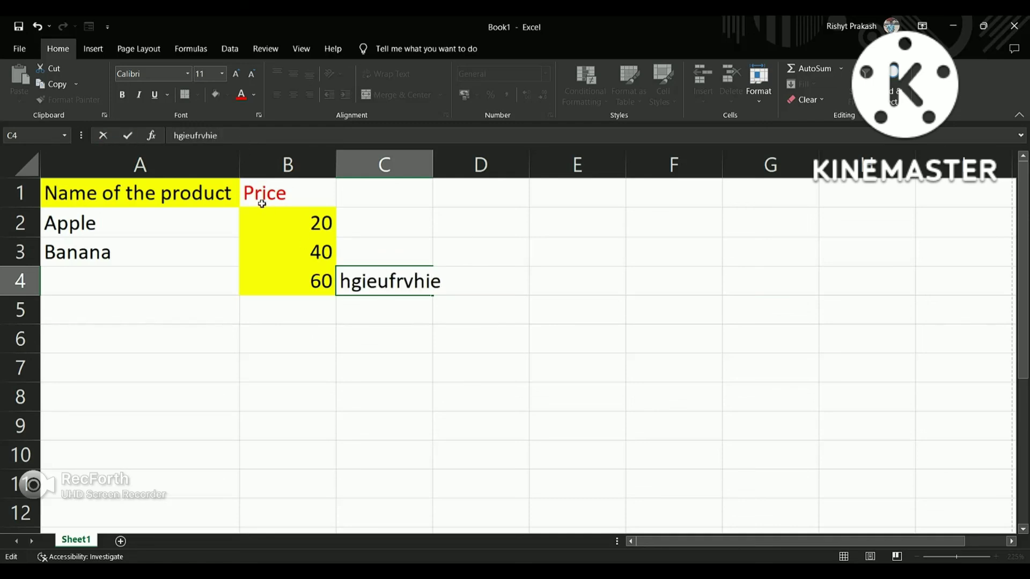
click(102, 136)
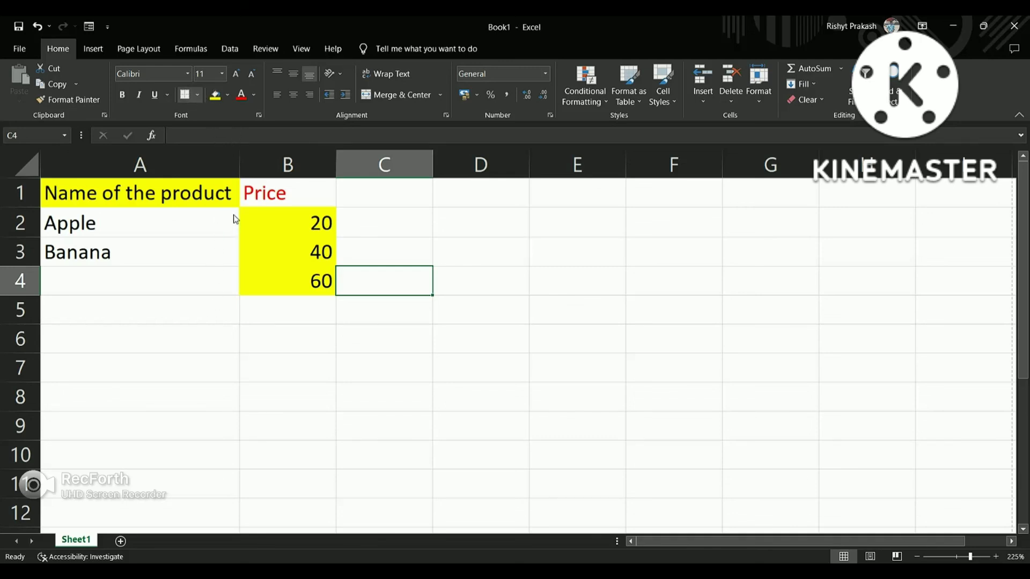
- Apply all borders to cell C4 and to the product and price table range A1:B5
drag(62, 193, 336, 316)
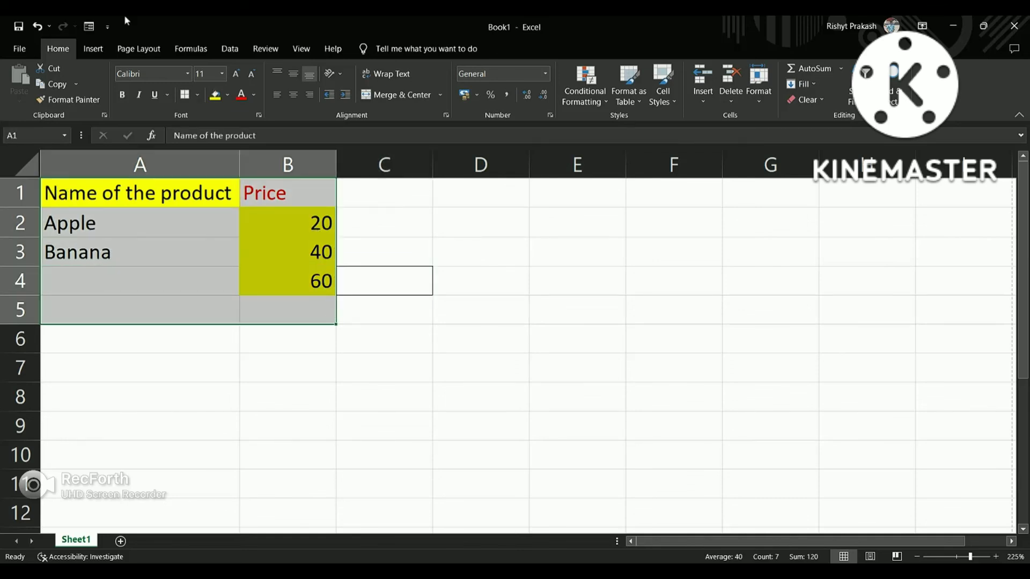
click(183, 100)
click(236, 394)
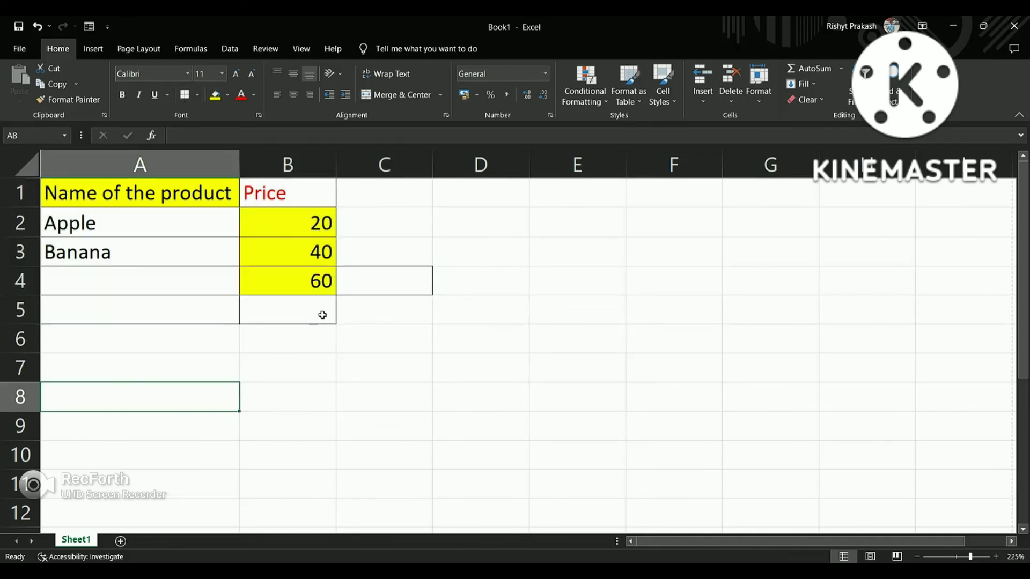
drag(322, 315, 86, 242)
click(453, 320)
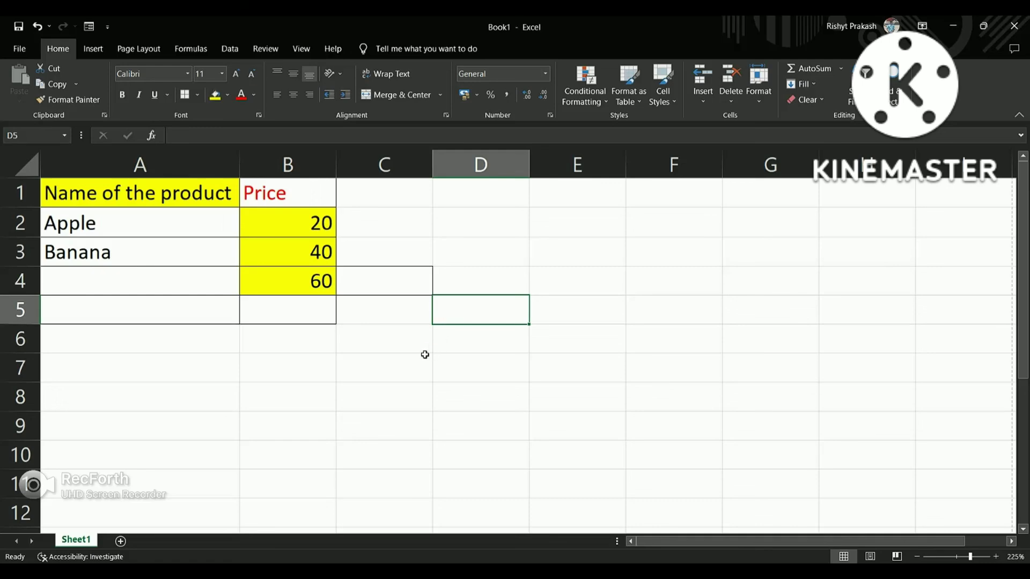
click(359, 341)
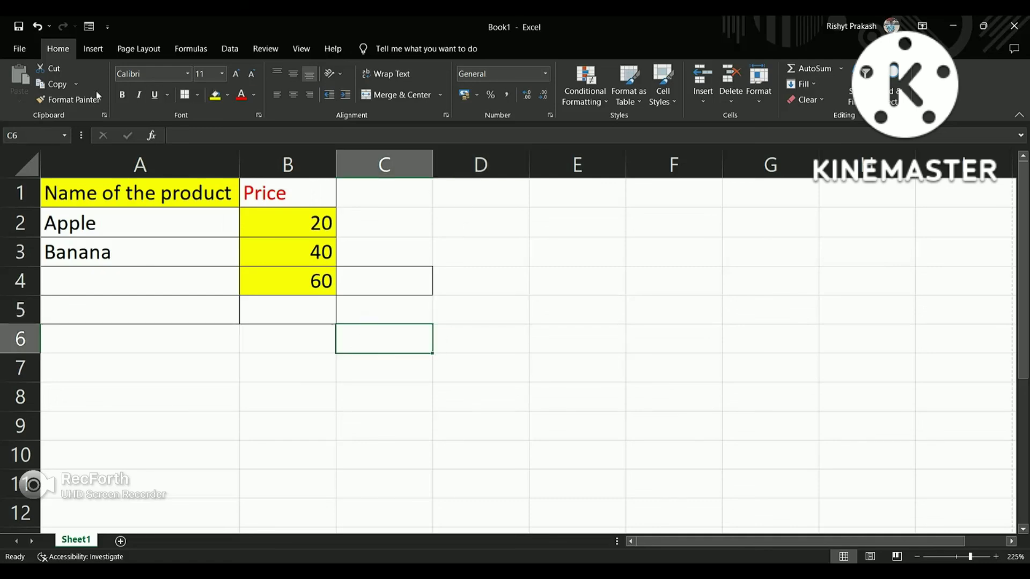
drag(577, 338, 885, 182)
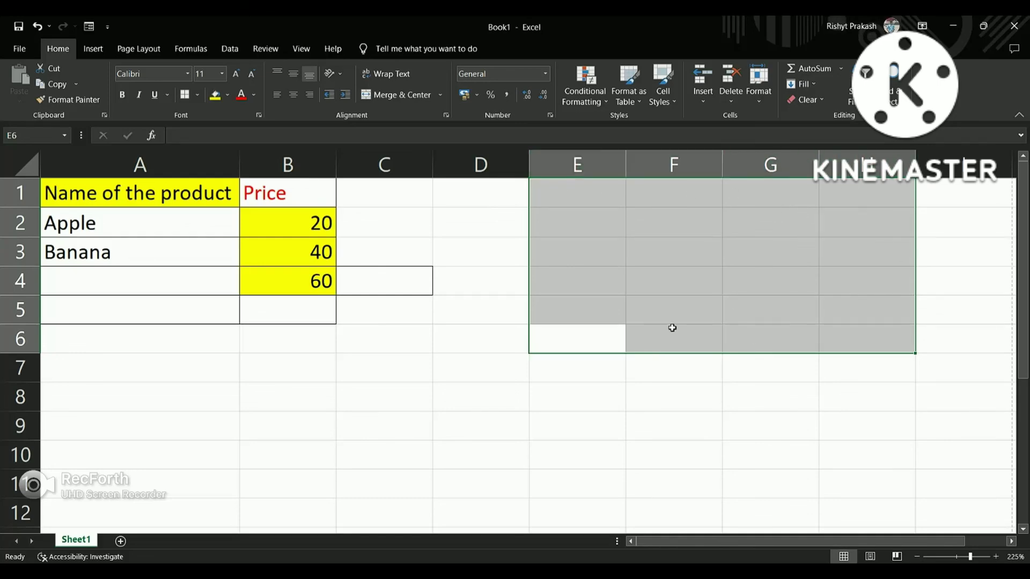
click(435, 302)
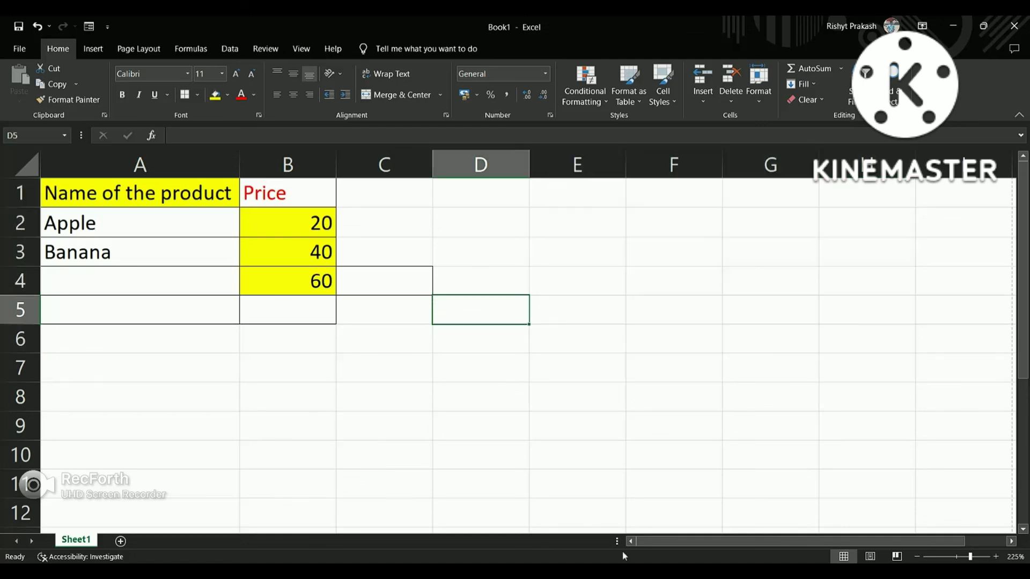
click(361, 320)
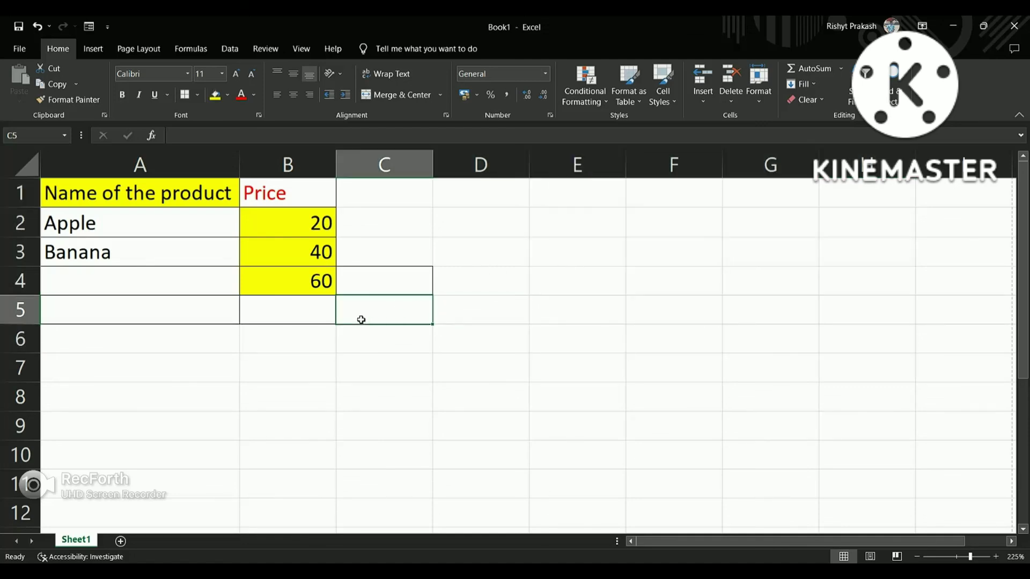